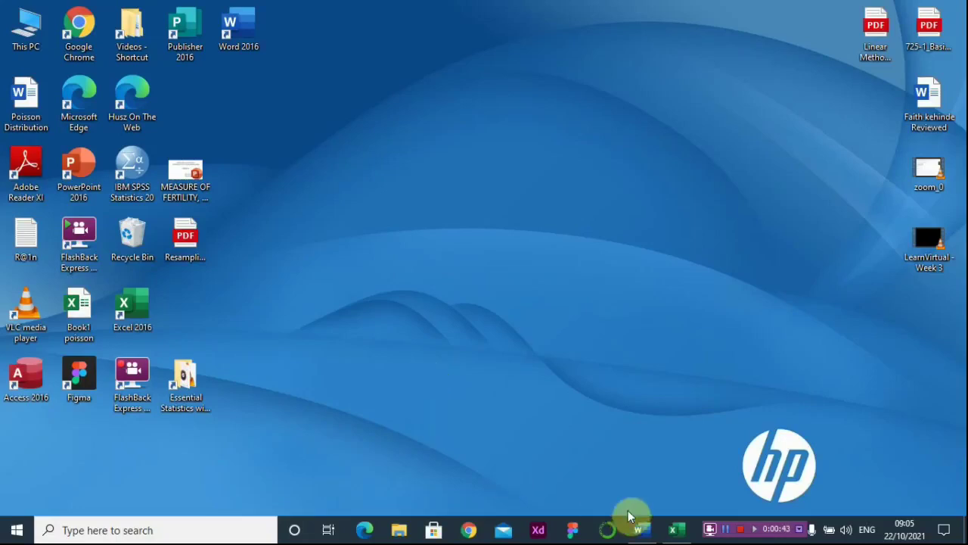
Step: Switch to the Poisson Distribution document in Word and examine the Poisson formula with its definitions of λ and x
mouse_move(645, 526)
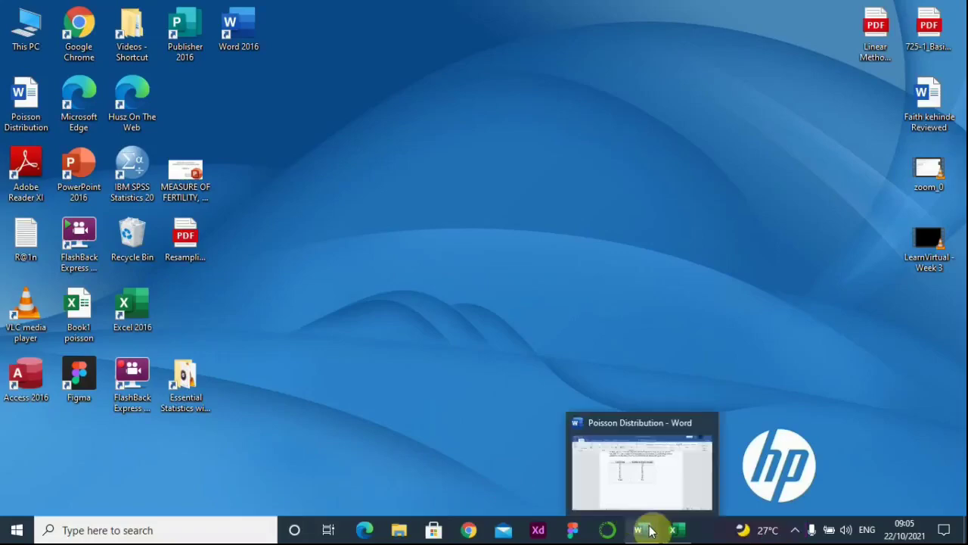
left_click(652, 485)
scroll(422, 305, "up", 6)
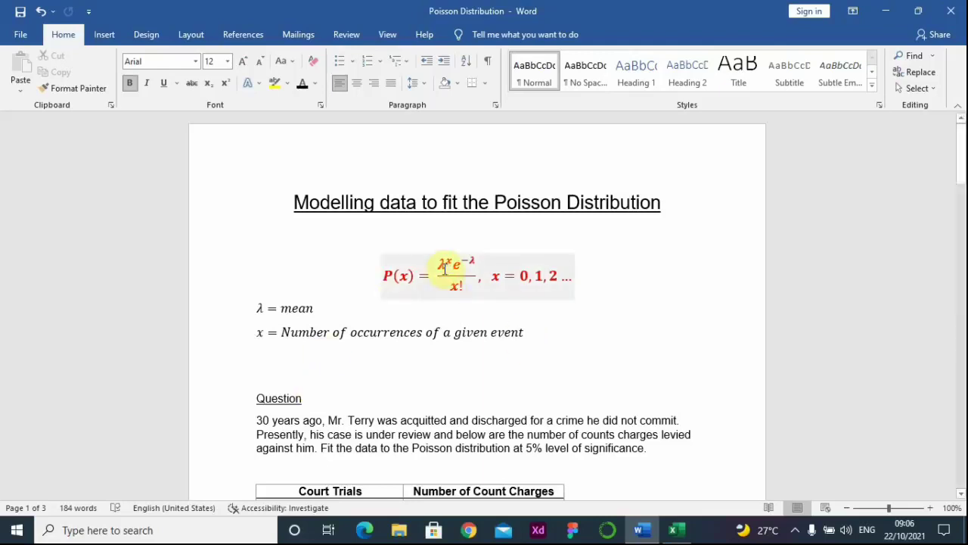
left_click(444, 268)
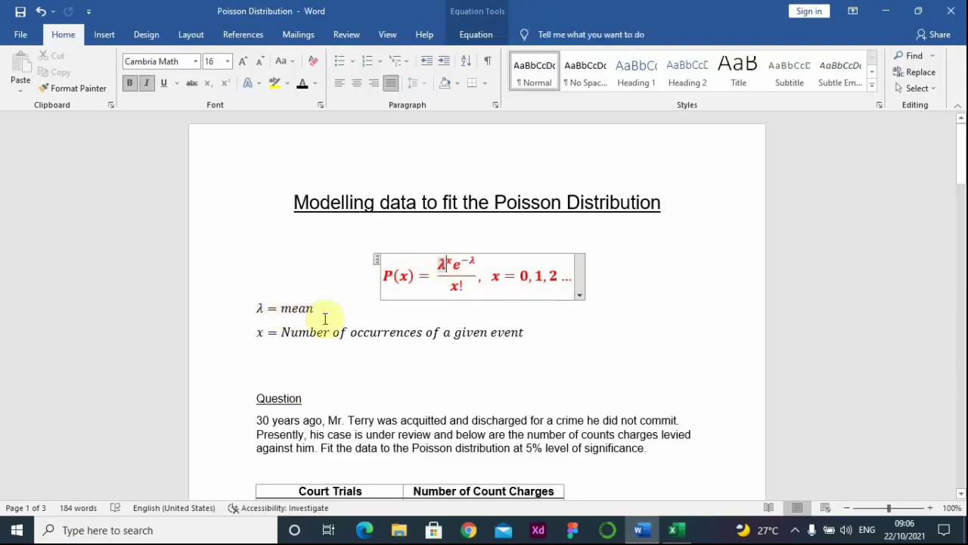
left_click(260, 333)
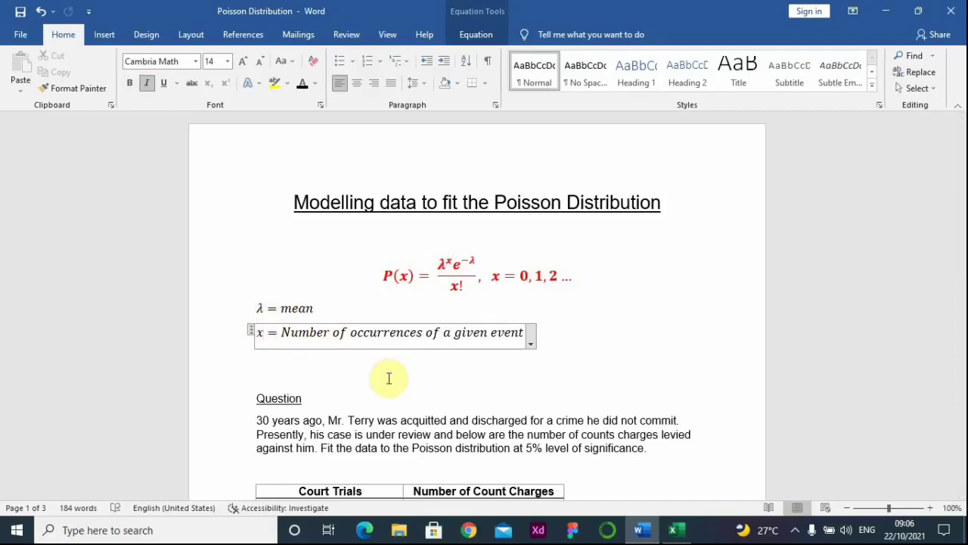
Step: Read the court trials question and examine its table of count charges, referring back to the Poisson formula
scroll(331, 426, "down", 3)
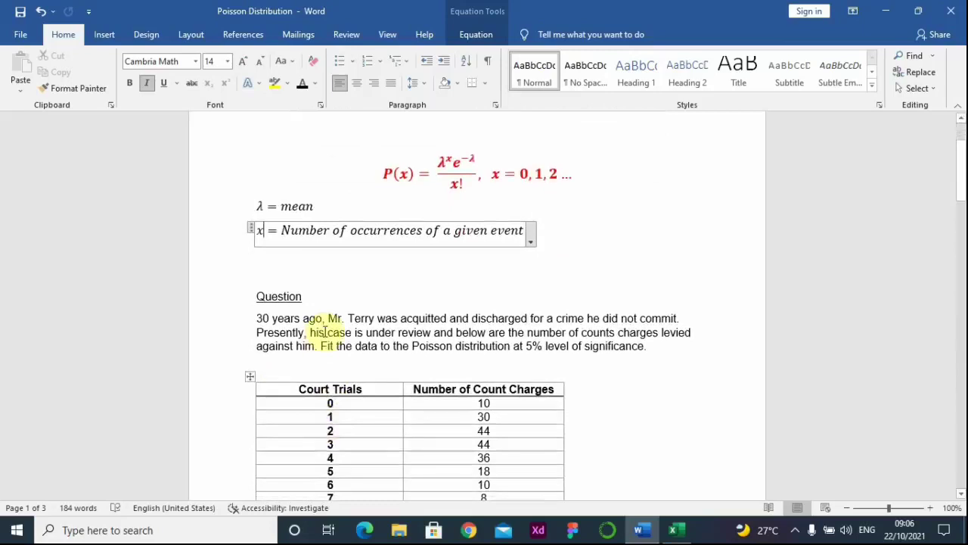
left_click(323, 332)
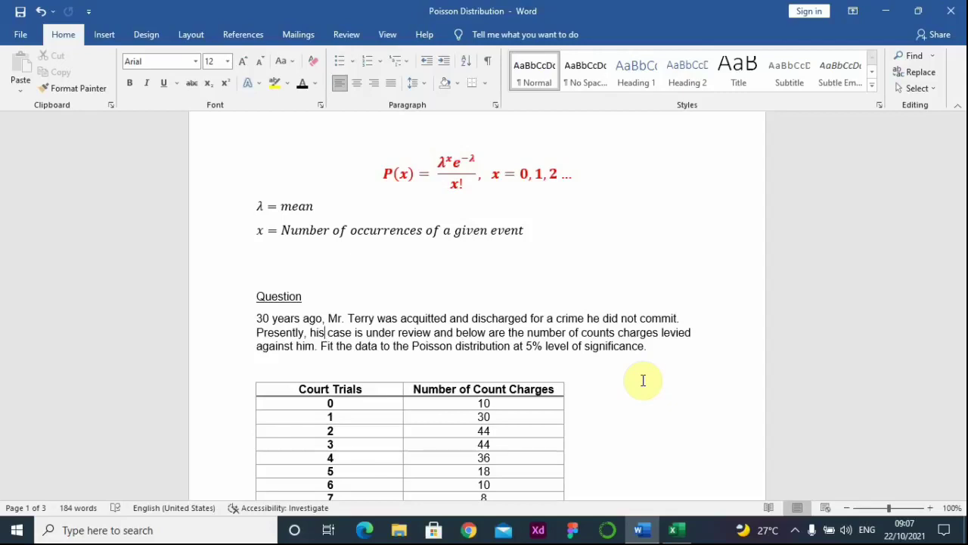
scroll(535, 405, "down", 3)
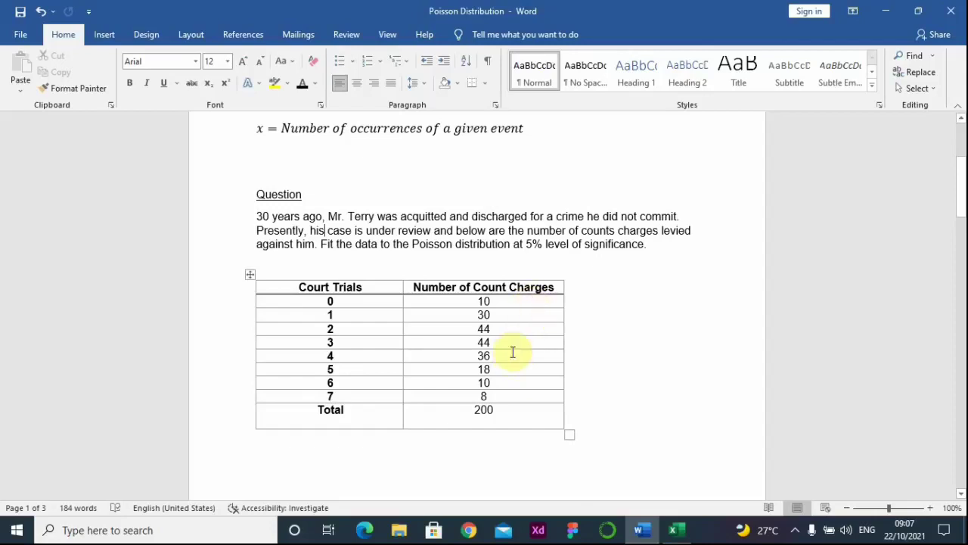
scroll(510, 352, "down", 2)
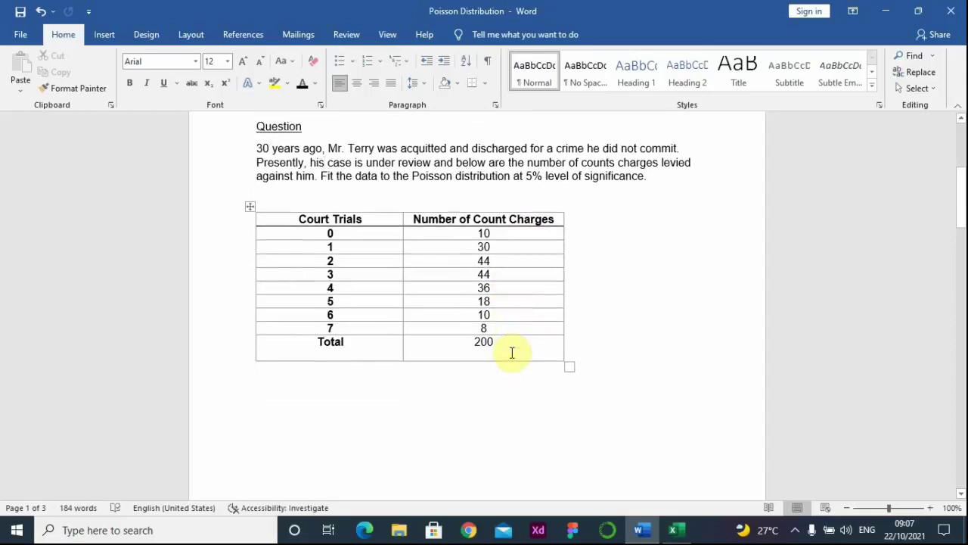
scroll(519, 342, "up", 4)
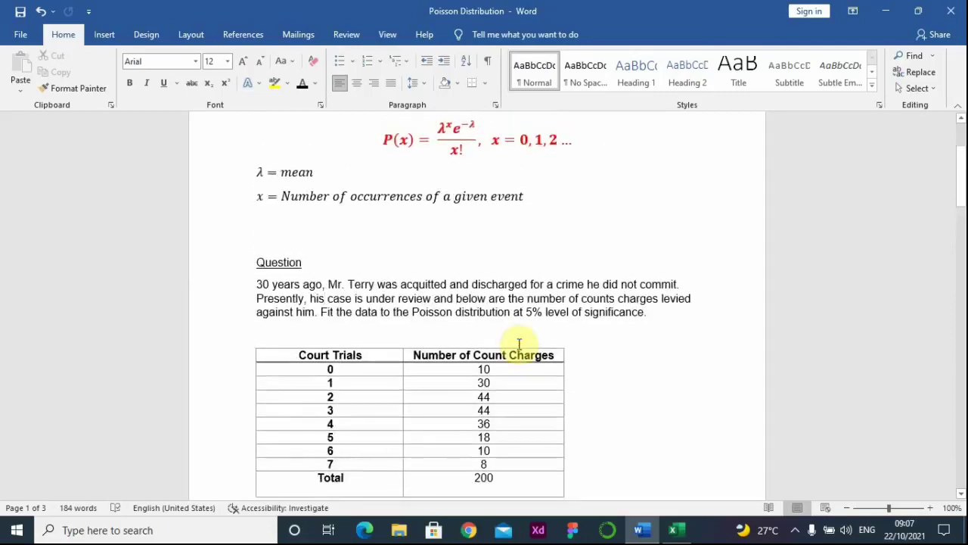
scroll(522, 344, "up", 4)
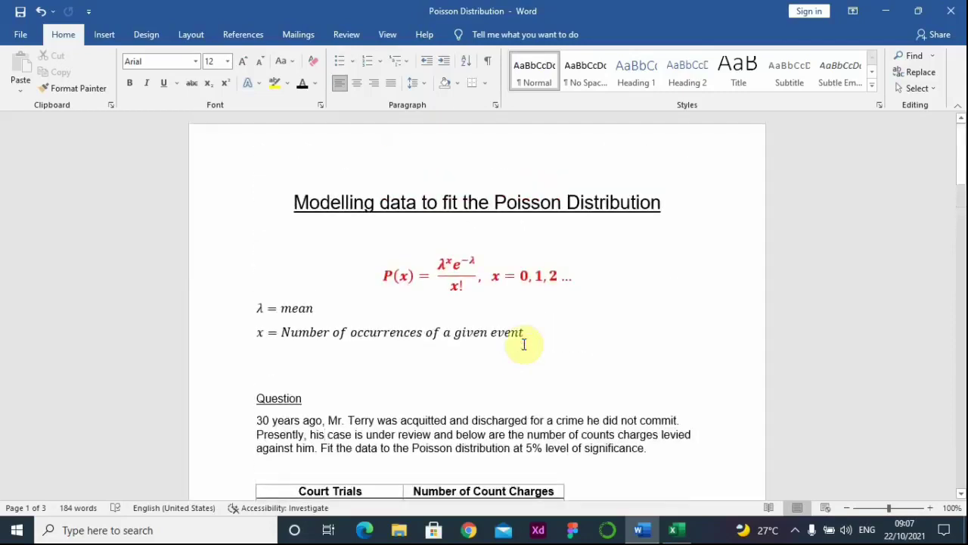
scroll(540, 393, "down", 8)
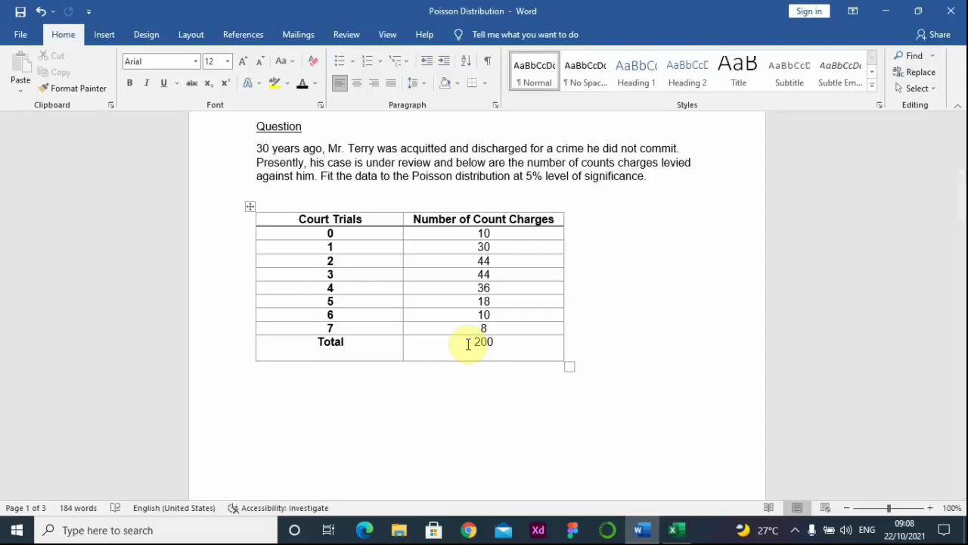
scroll(457, 364, "down", 5)
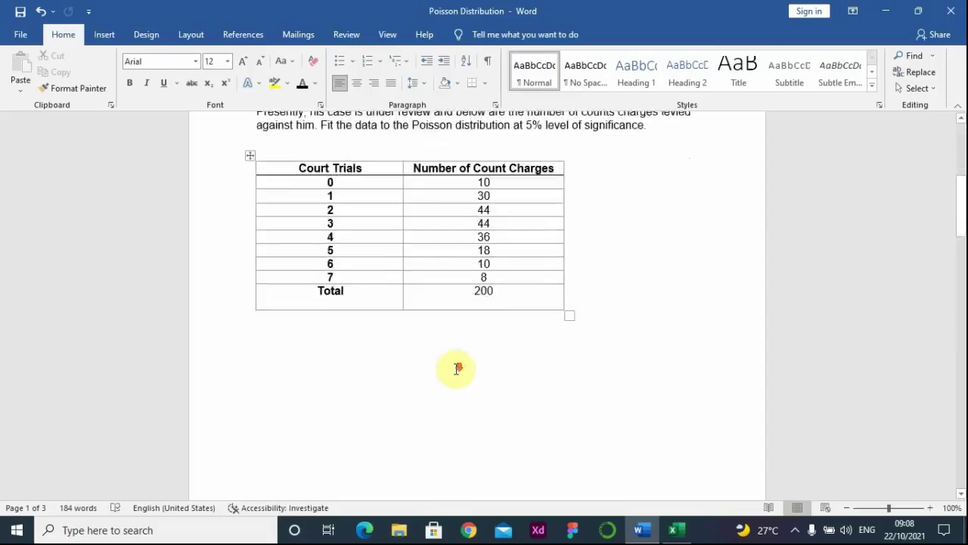
Step: Examine the x, f and f x table, the derivation of the mean λ, and the fitted Poisson distribution below it
scroll(456, 366, "down", 5)
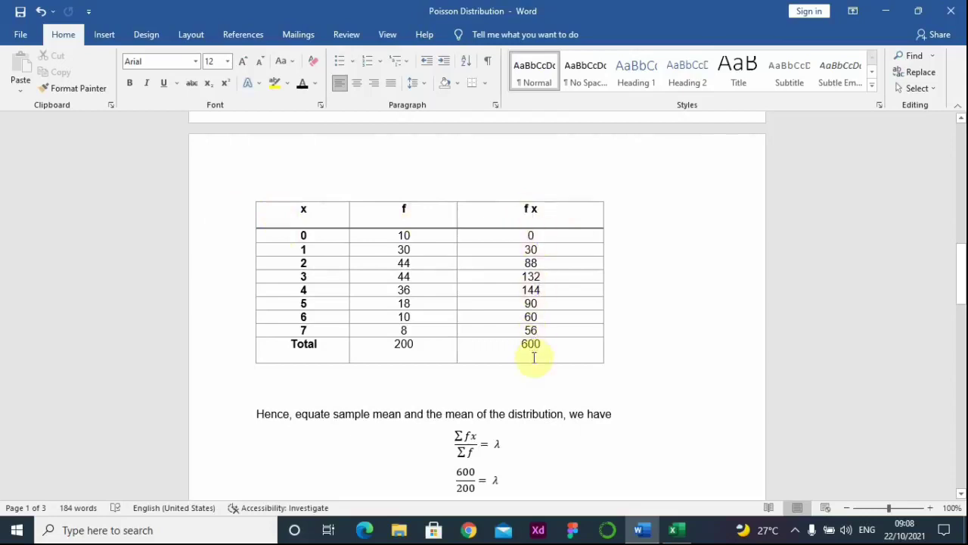
scroll(435, 445, "down", 2)
left_click(457, 392)
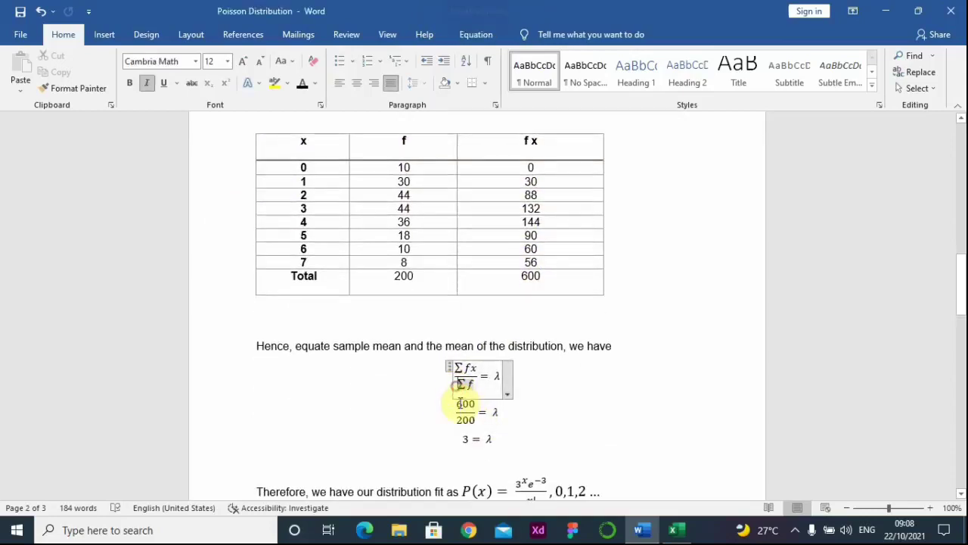
scroll(460, 421, "down", 2)
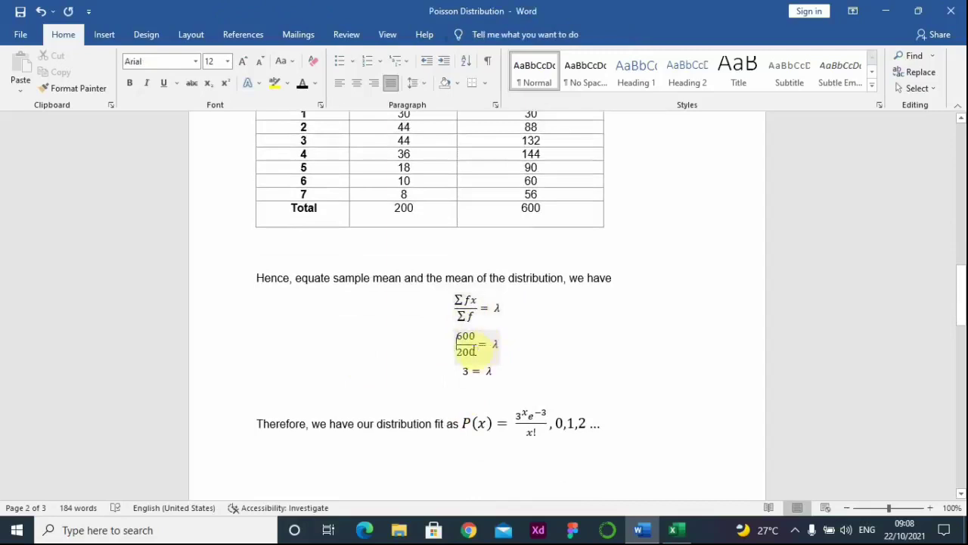
left_click(468, 344)
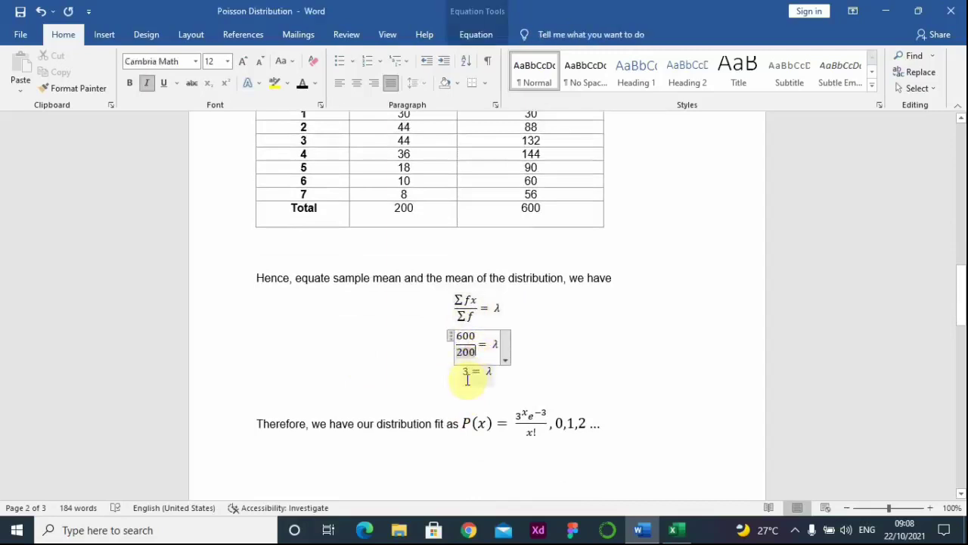
left_click(504, 382)
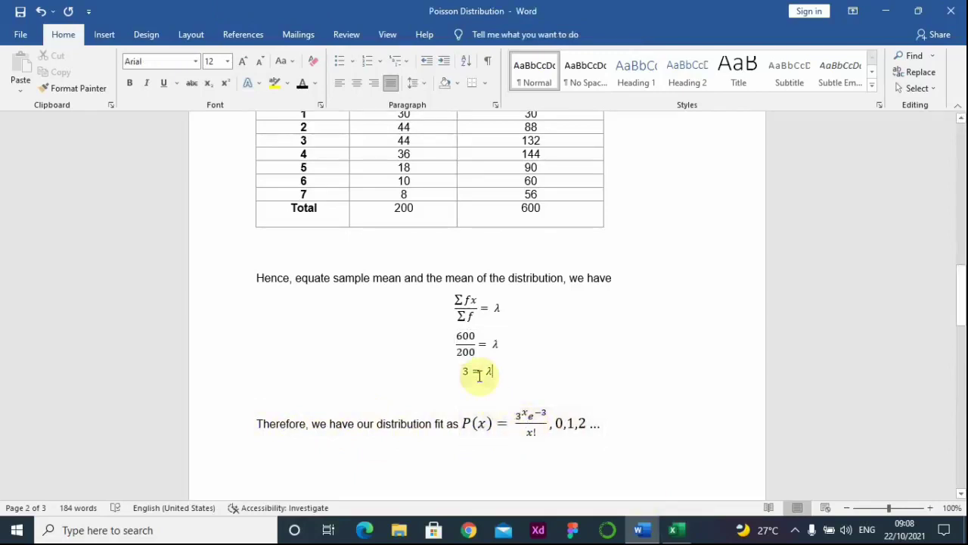
left_click(535, 417)
left_click(640, 431)
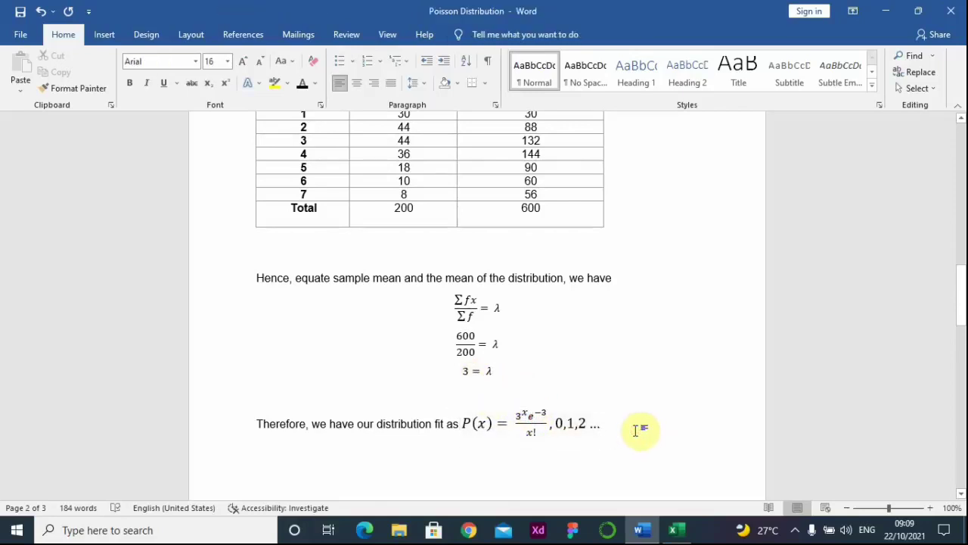
scroll(562, 434, "down", 3)
scroll(558, 438, "up", 3)
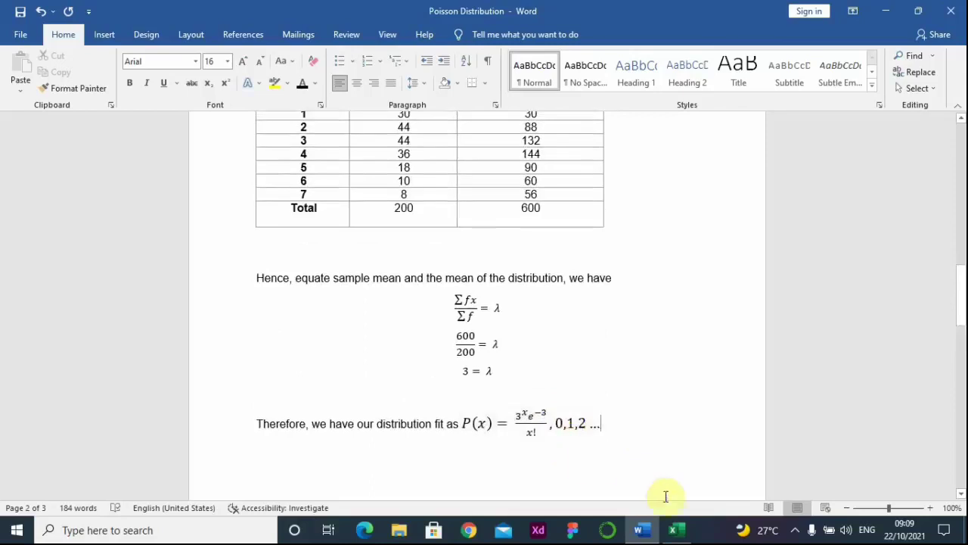
Step: Switch to the Book1 poisson workbook in Excel and calculate the first Pr(x) in F3 with POISSON.DIST, using D3, mean 3 and FALSE
left_click(675, 527)
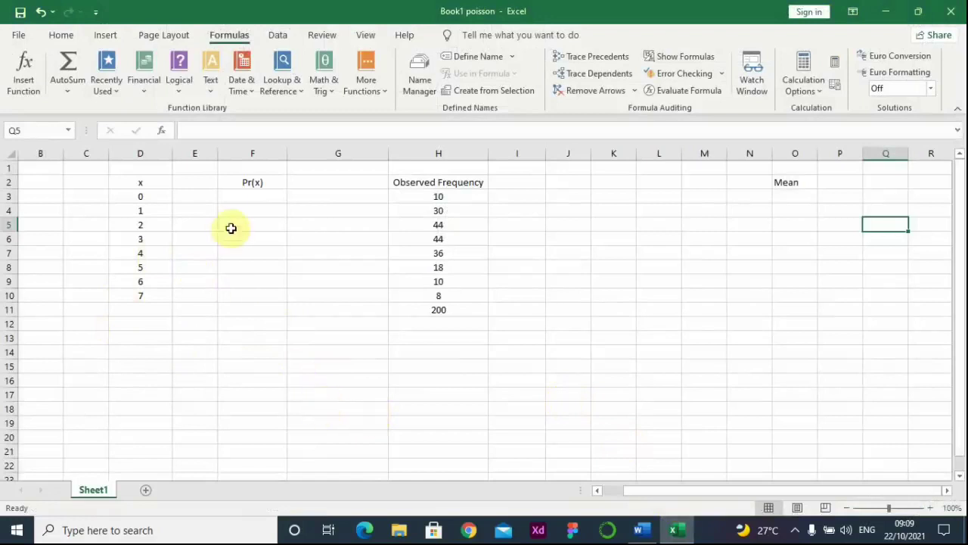
left_click(250, 196)
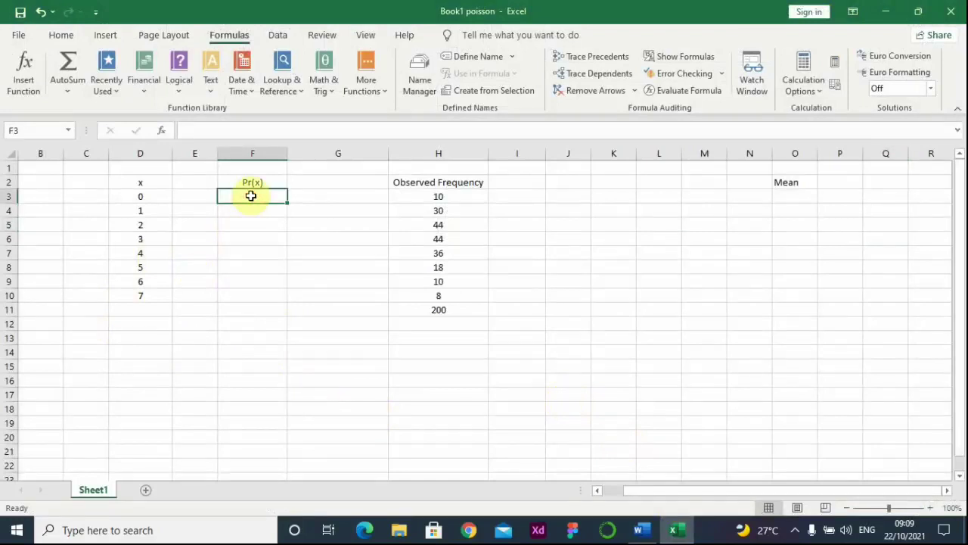
type("=poi")
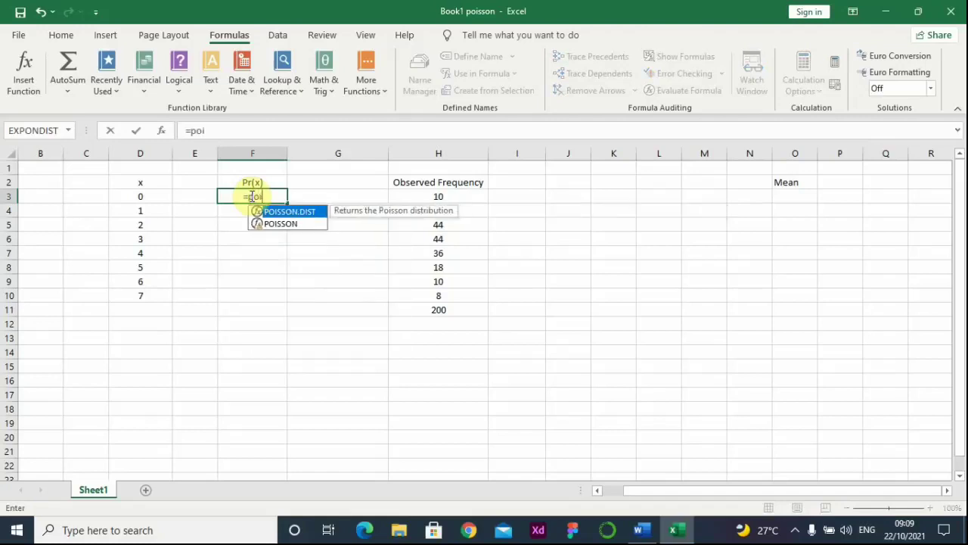
type("s")
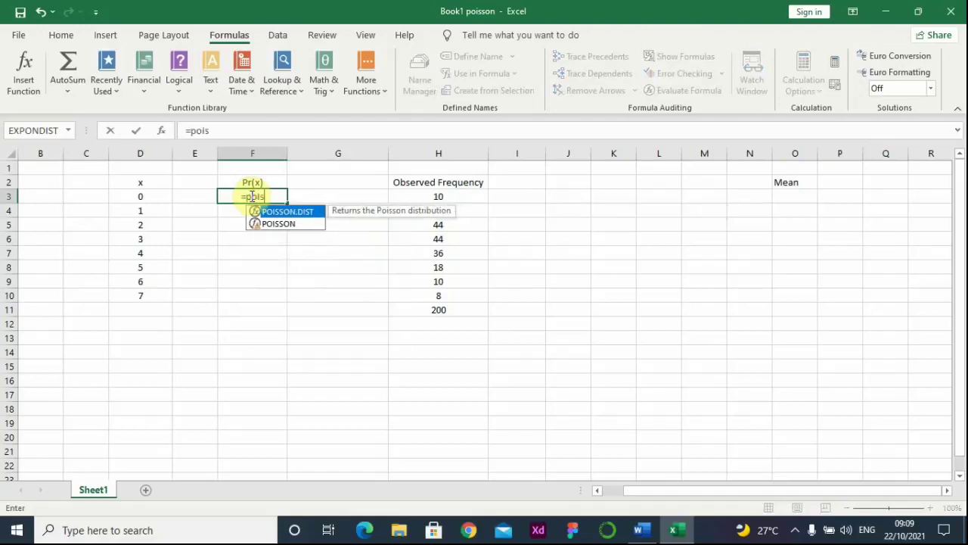
double_click(304, 214)
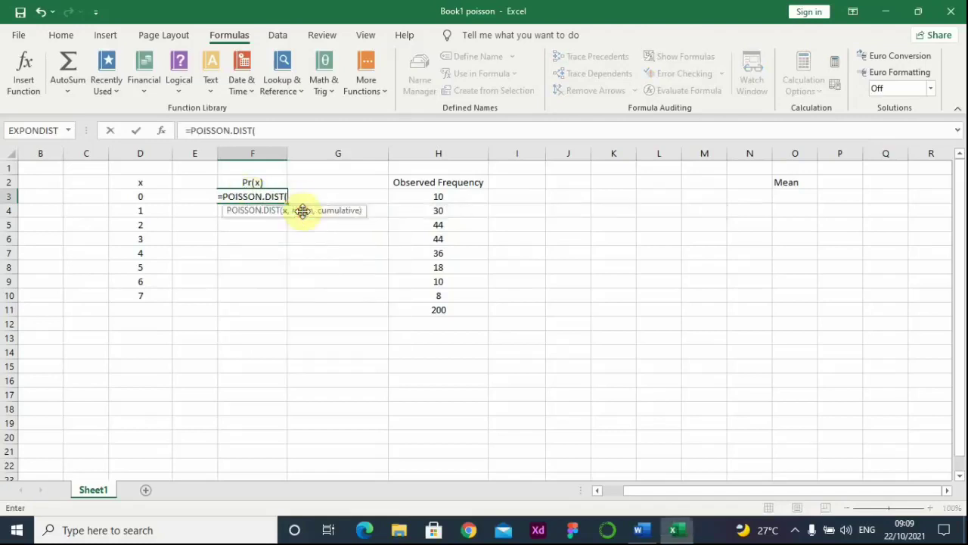
left_click(152, 197)
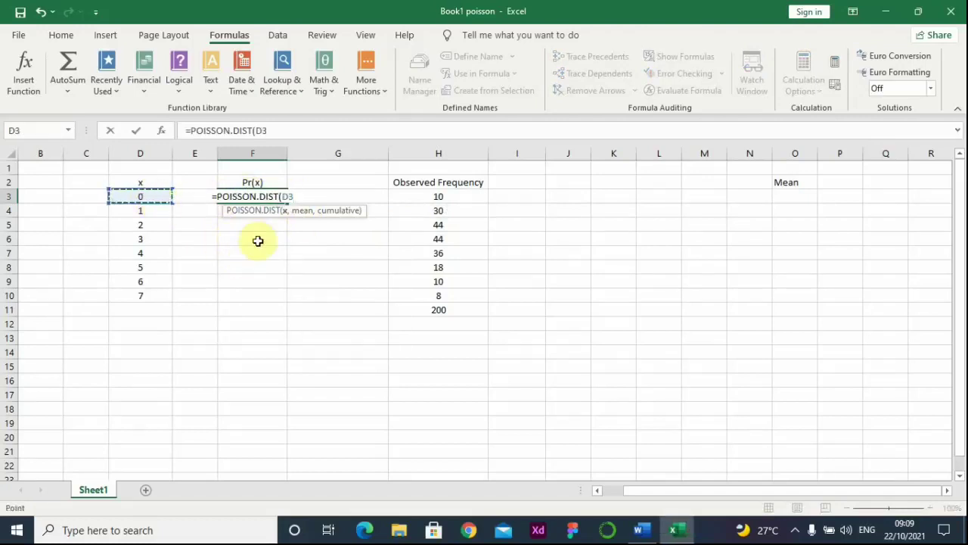
type(",3")
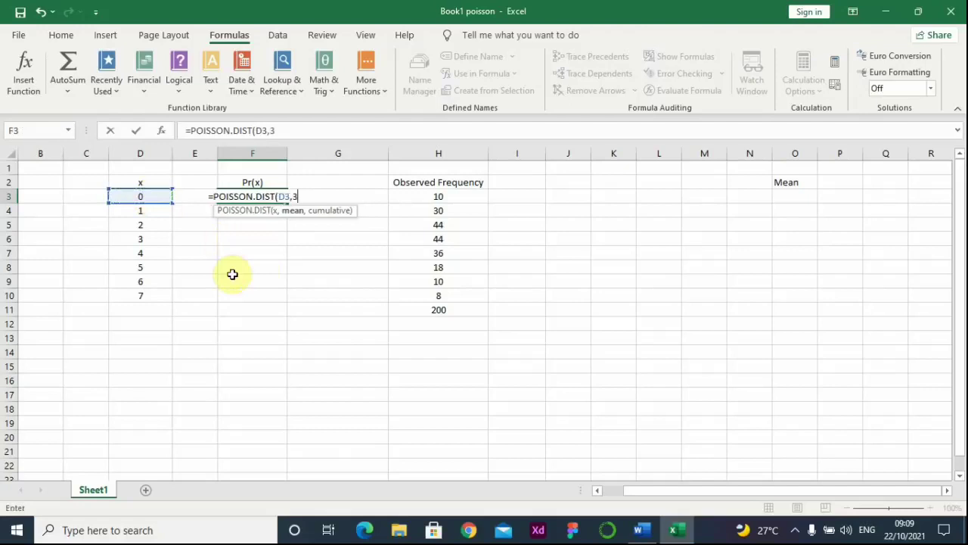
type(",")
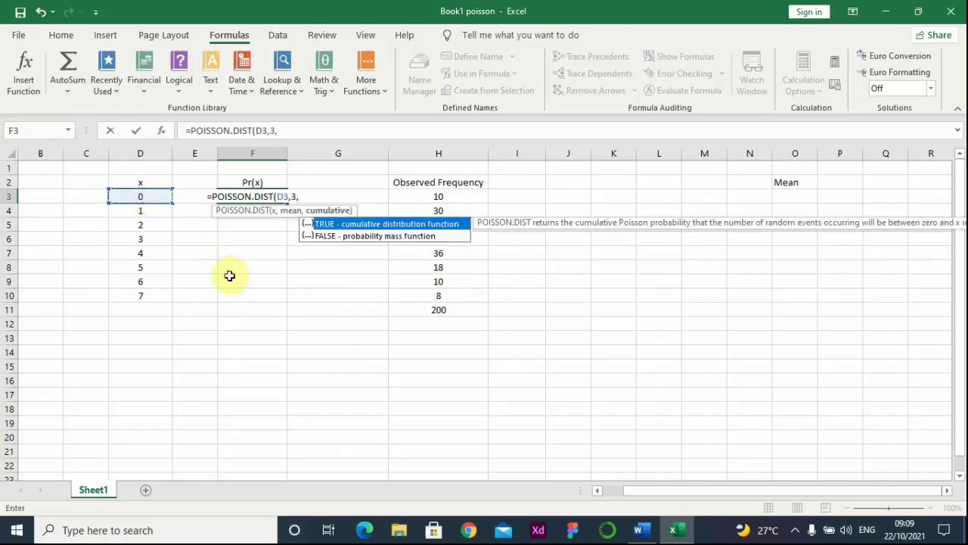
left_click(347, 237)
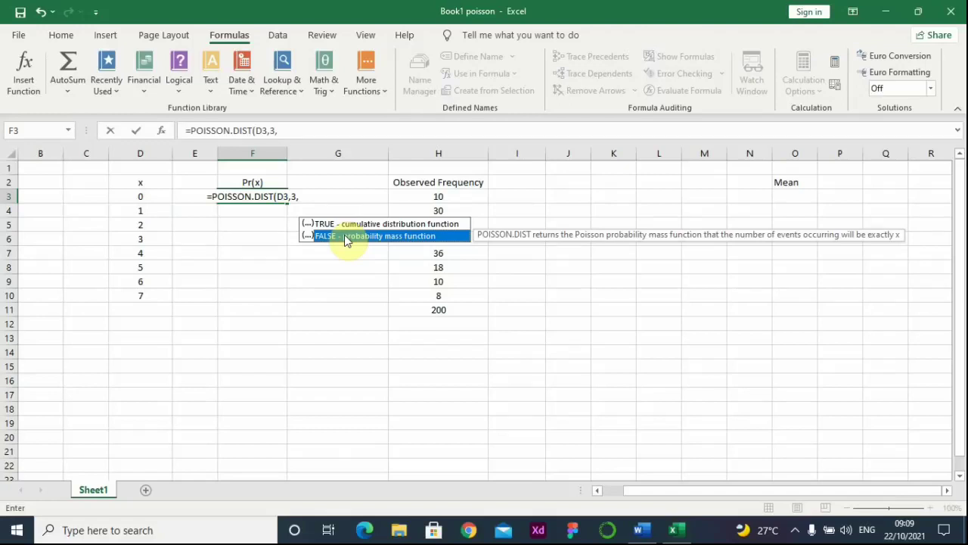
left_click(346, 224)
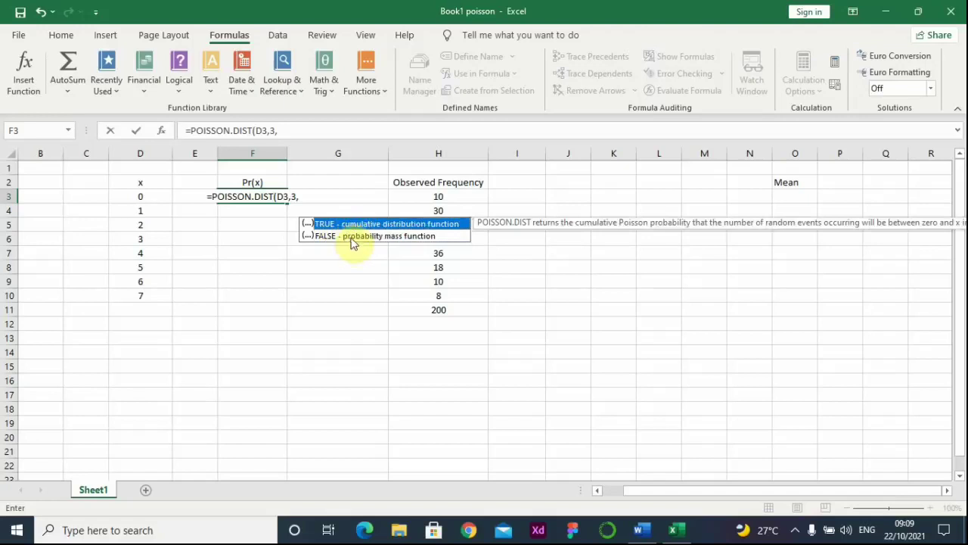
left_click(352, 238)
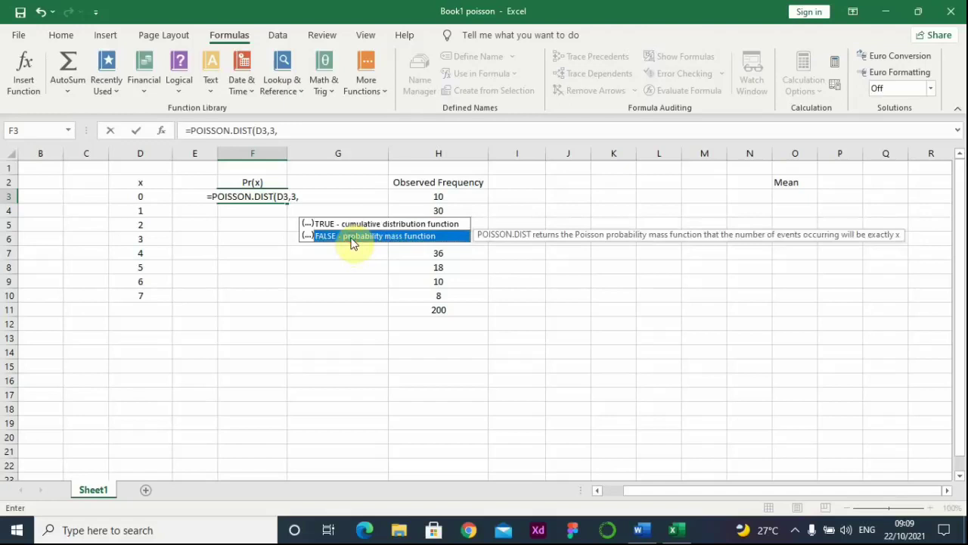
double_click(351, 236)
key("Return")
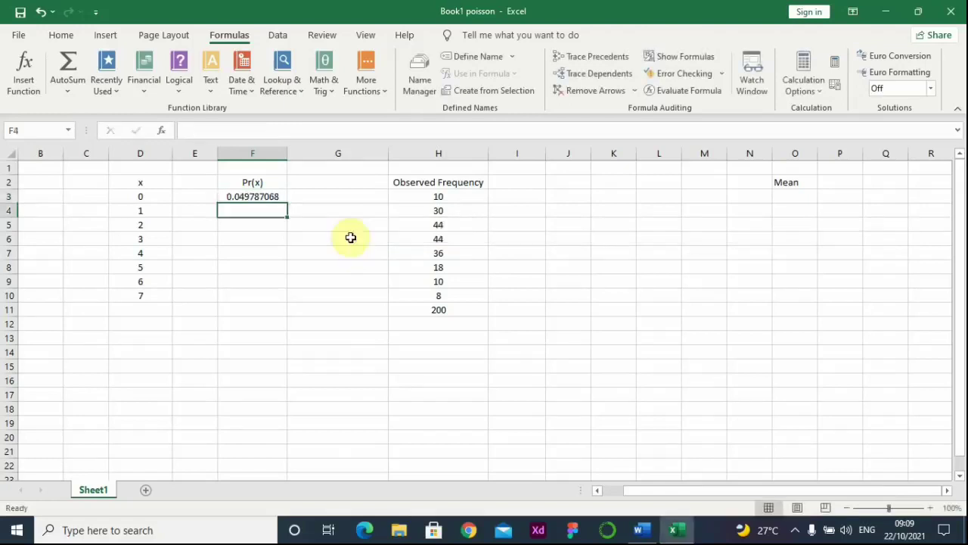
Step: Enter 3 as the mean in cell P2, beside the Mean label
left_click(261, 199)
left_click(844, 180)
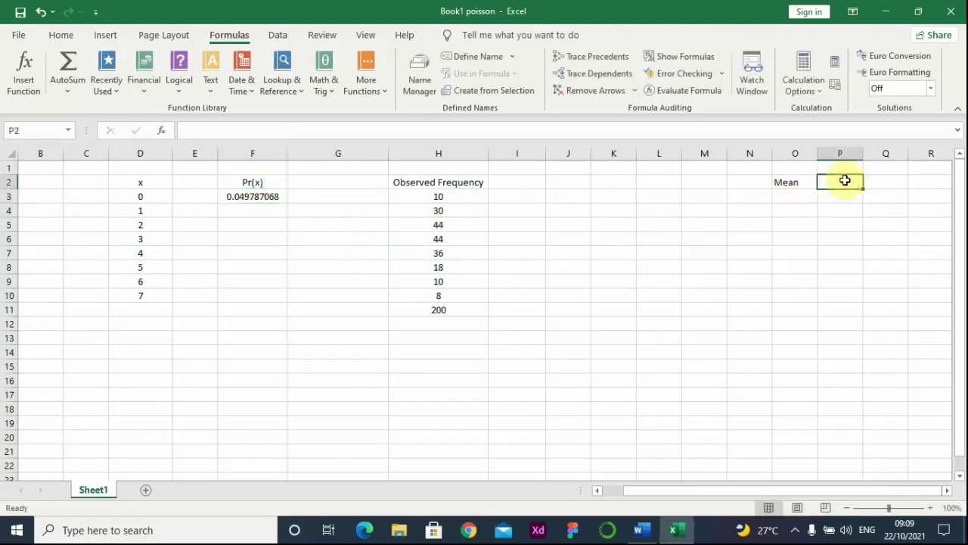
type("3")
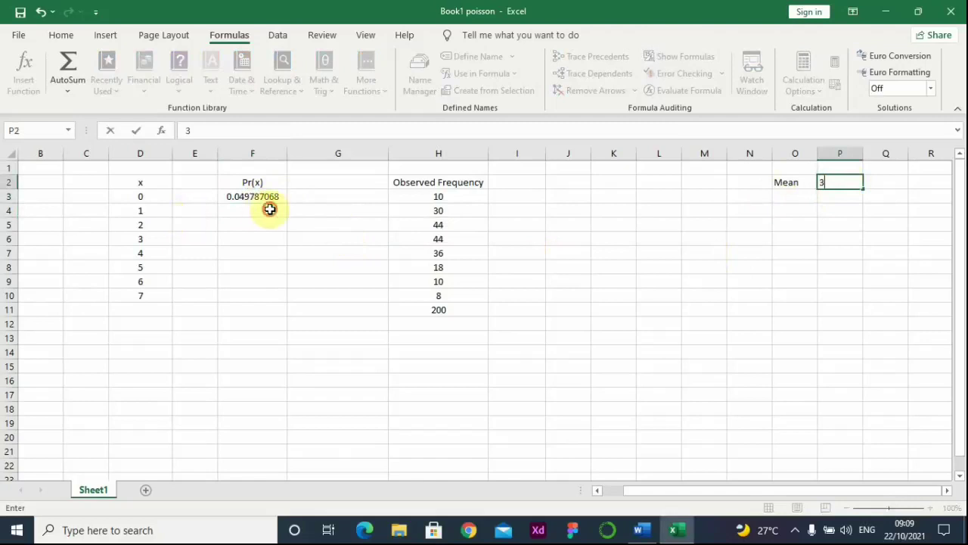
Step: Calculate Pr(x) for x = 1 in F4 with POISSON.DIST, using D4, the mean in P2 and FALSE
left_click(270, 210)
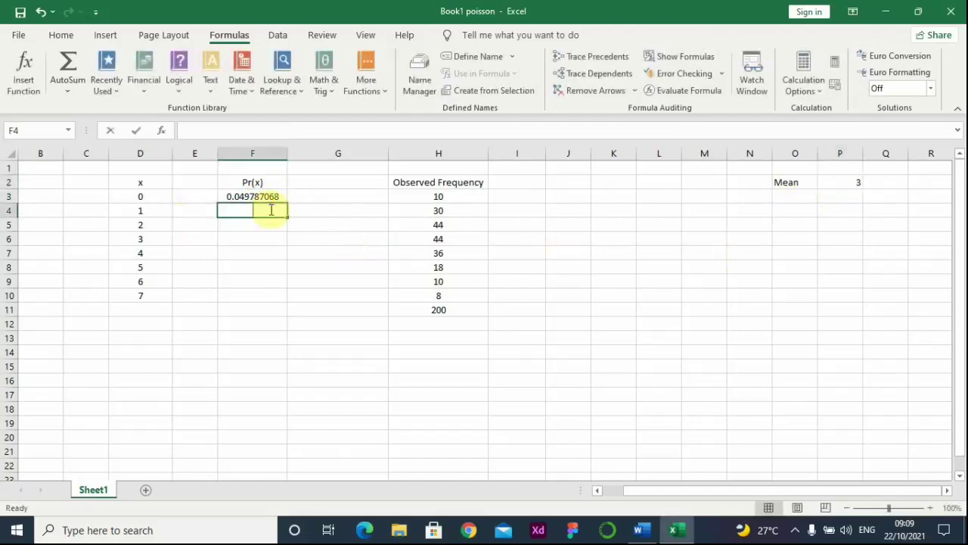
type("=pois")
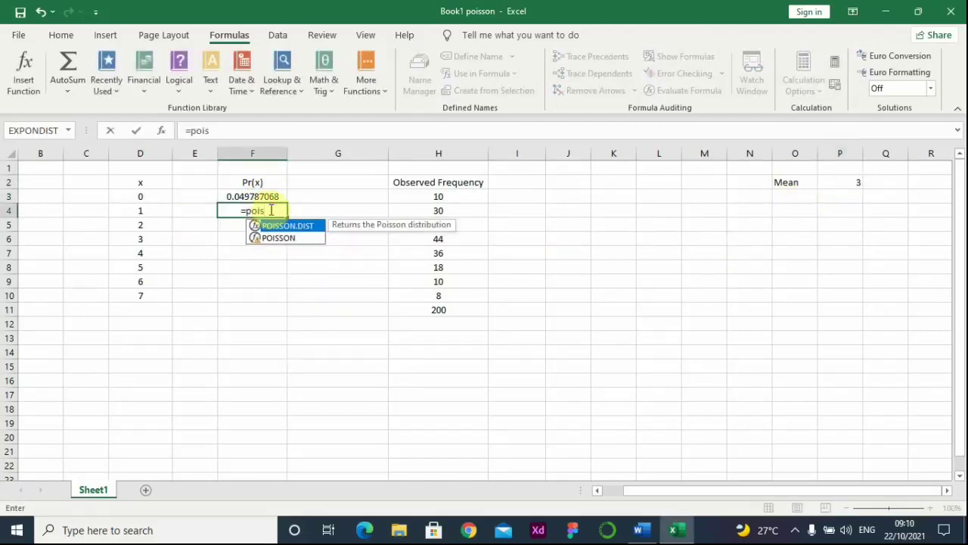
double_click(277, 227)
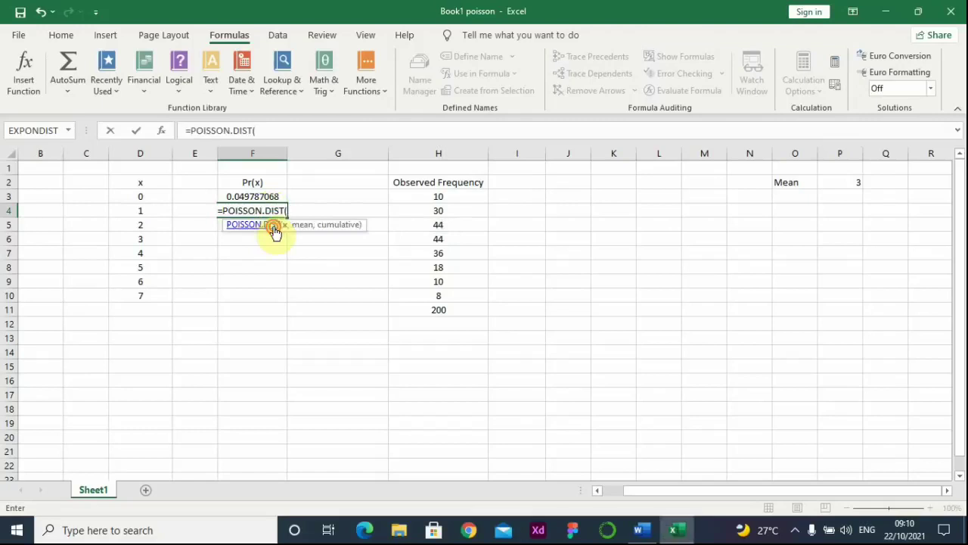
left_click(158, 215)
type(",")
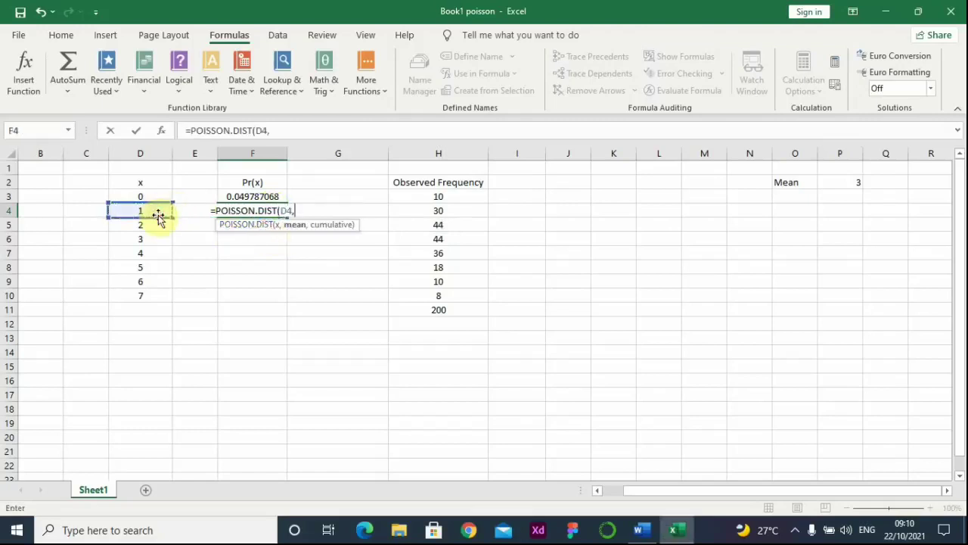
left_click(855, 181)
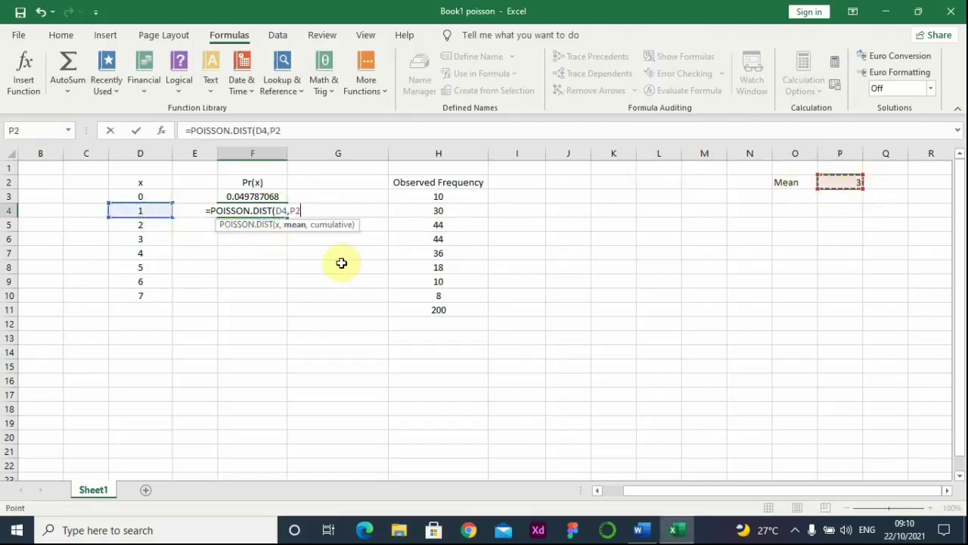
type(",")
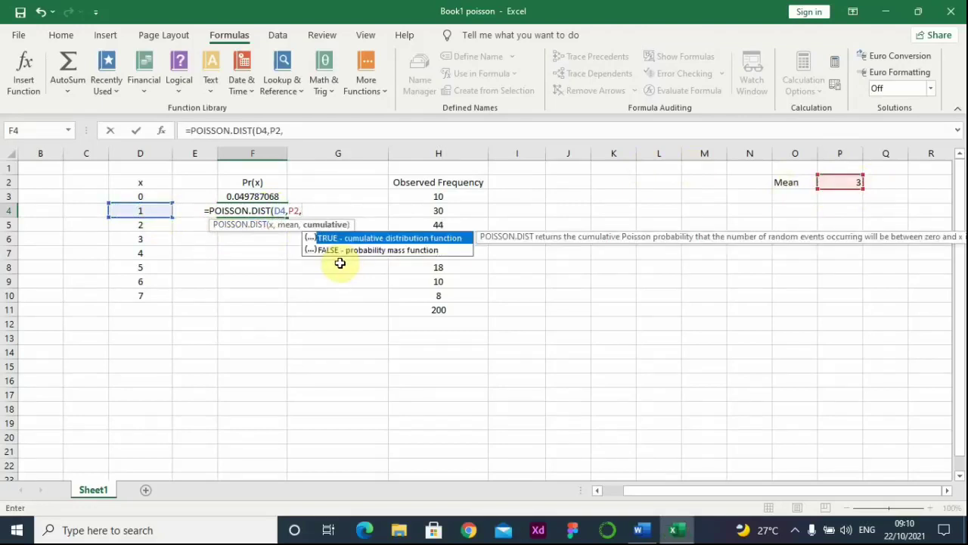
double_click(348, 253)
key("Return")
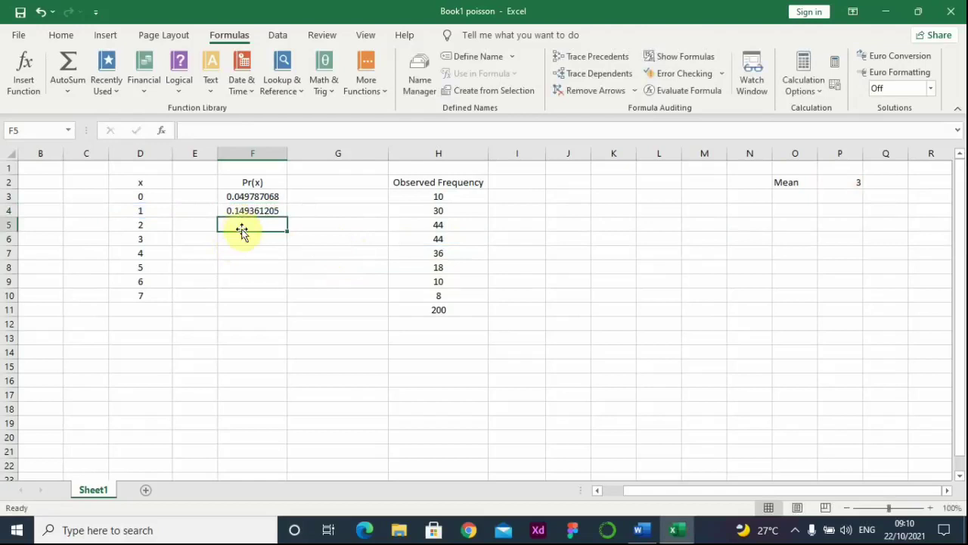
Step: Calculate Pr(x) for x = 2 in F5 with POISSON.DIST, using D5, mean 3 and FALSE
type("=")
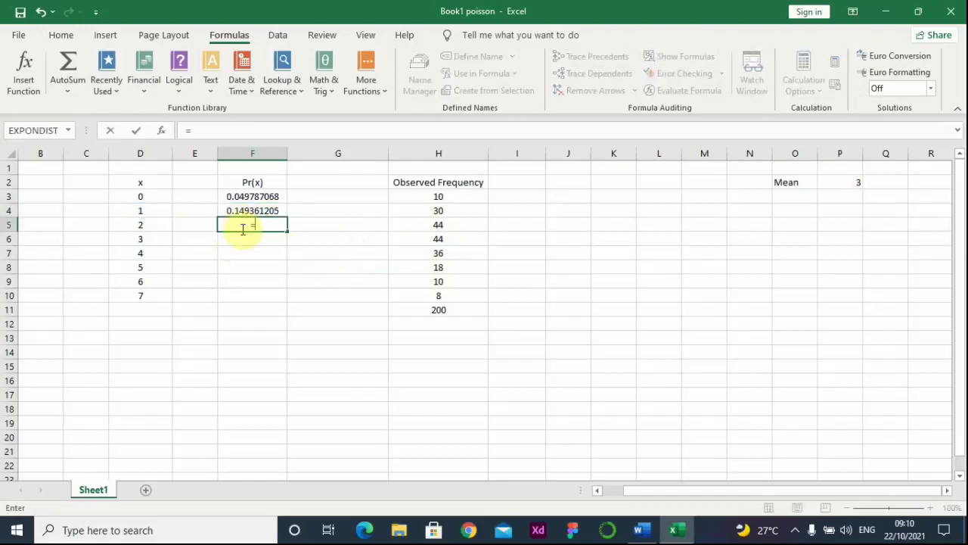
type("poi")
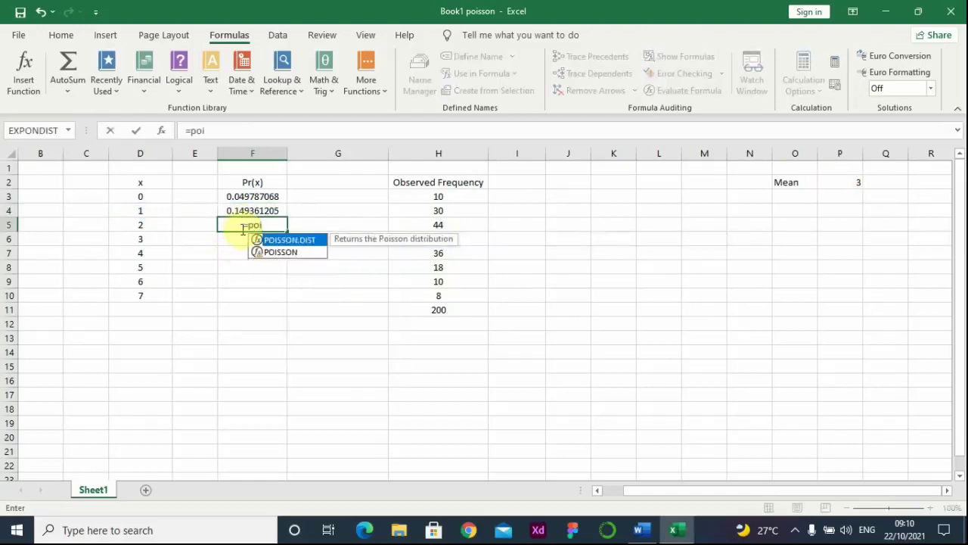
double_click(284, 239)
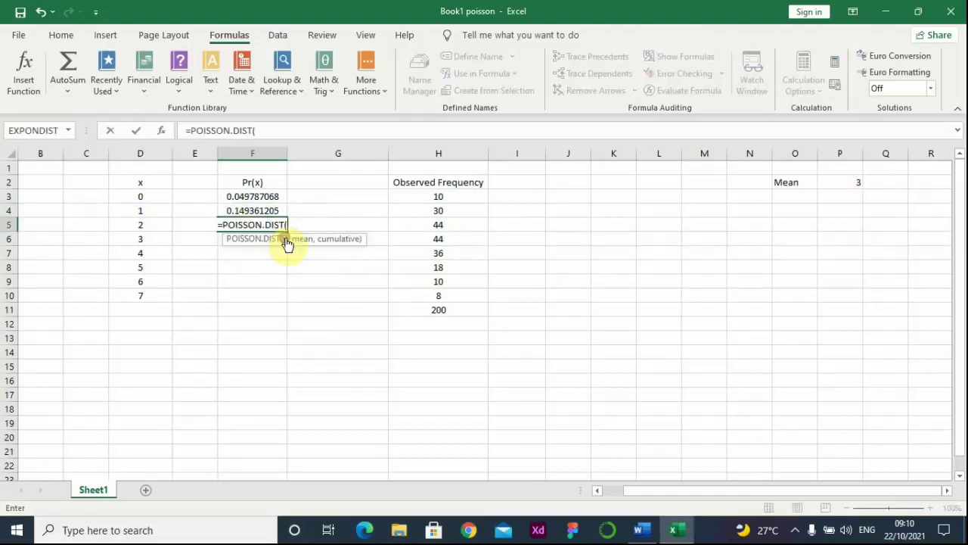
left_click(152, 225)
type(",3")
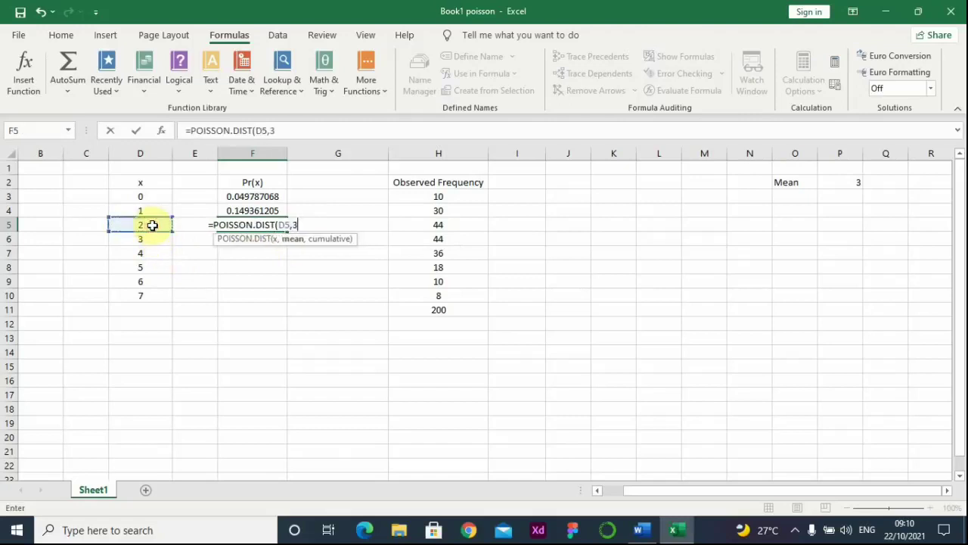
type(",")
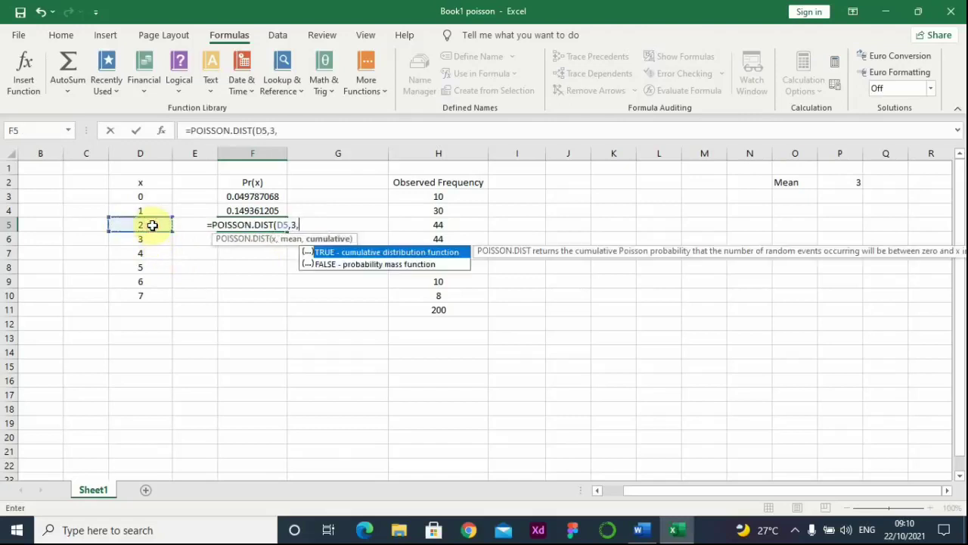
double_click(358, 265)
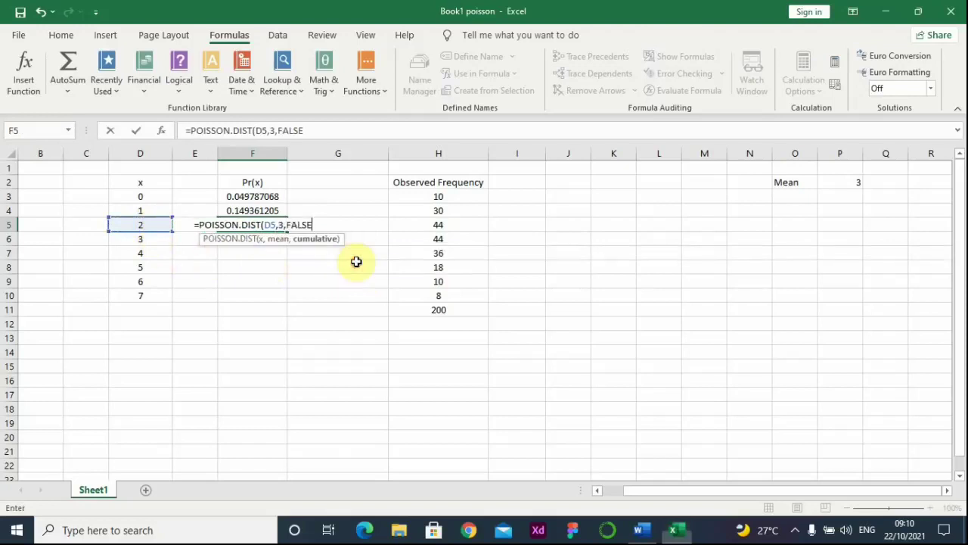
key("Return")
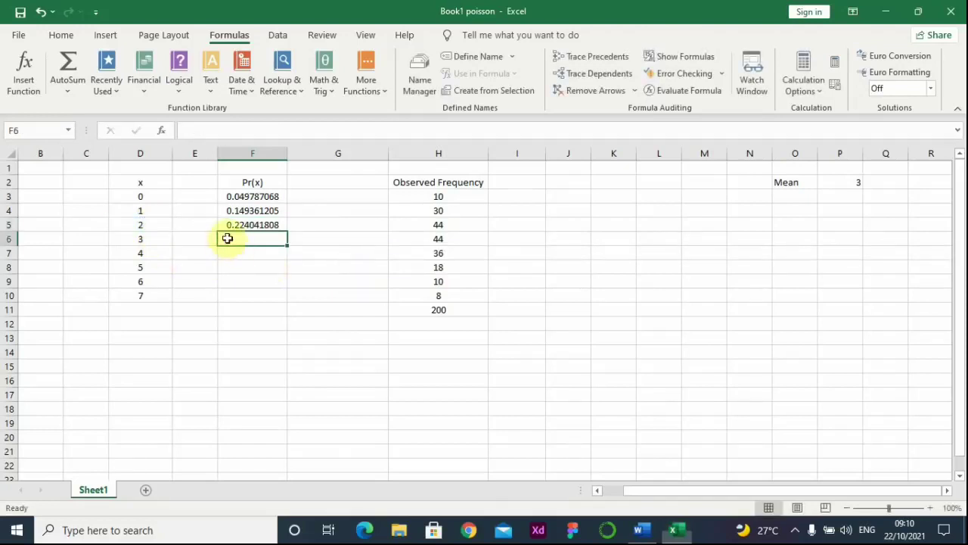
Step: Calculate Pr(x) for x = 3 in F6 with POISSON.DIST, using D6, mean 3 and FALSE
type("=poi")
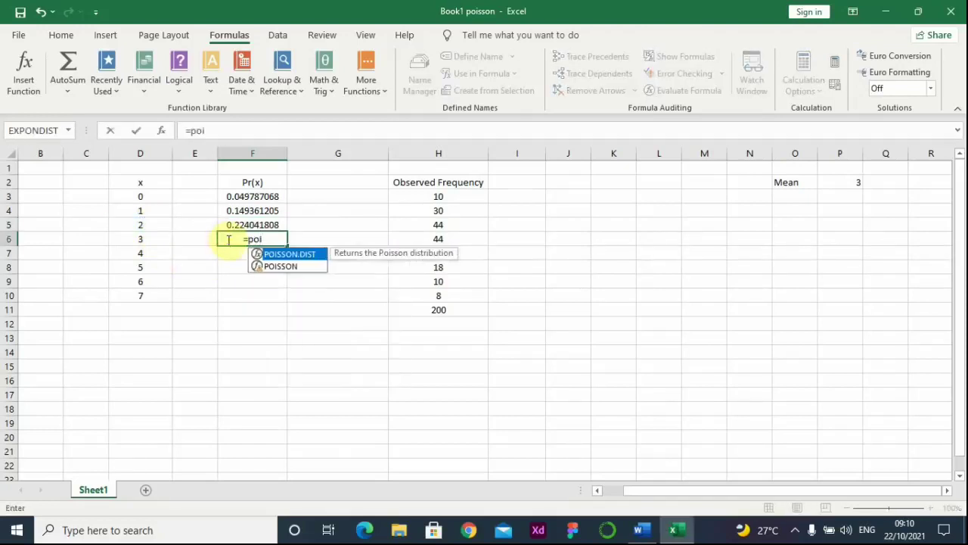
double_click(317, 254)
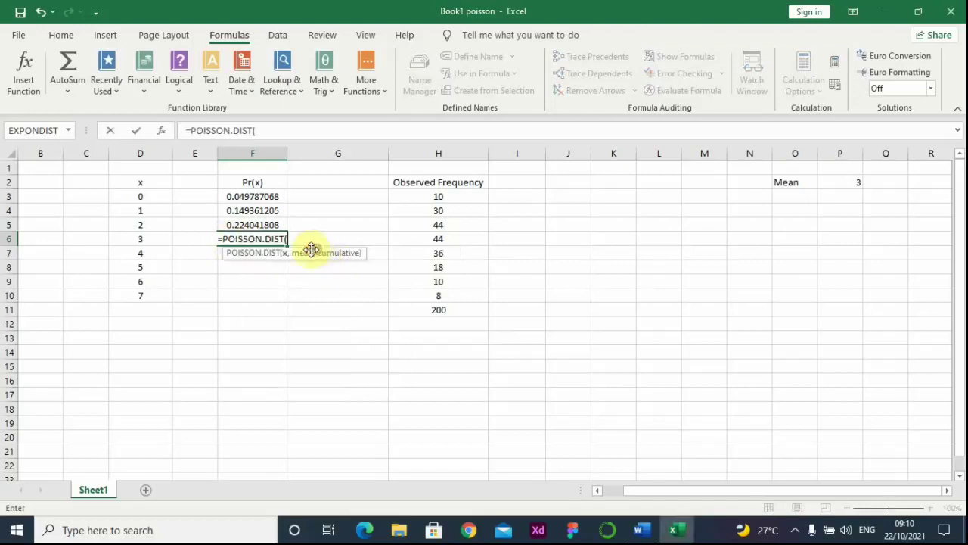
left_click(159, 243)
type(",3,")
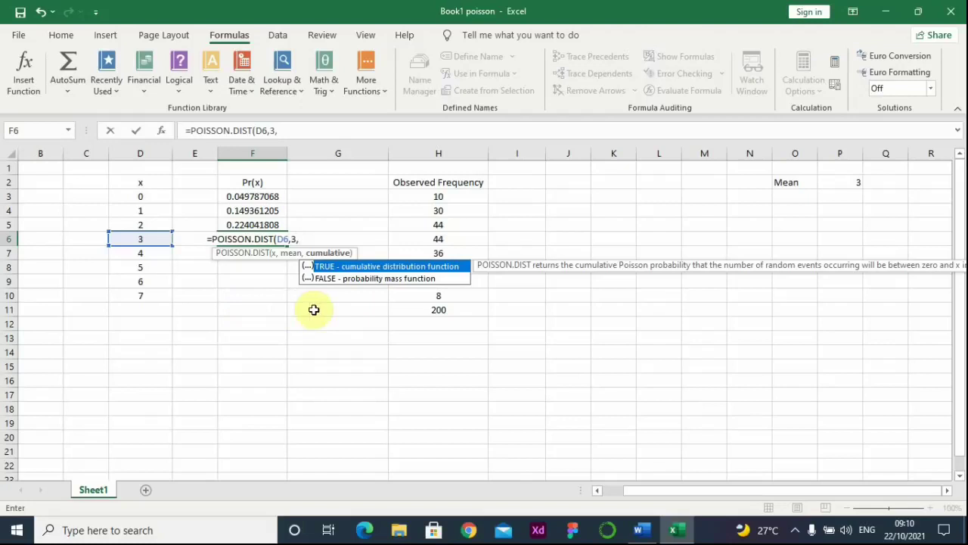
double_click(357, 278)
key("Return")
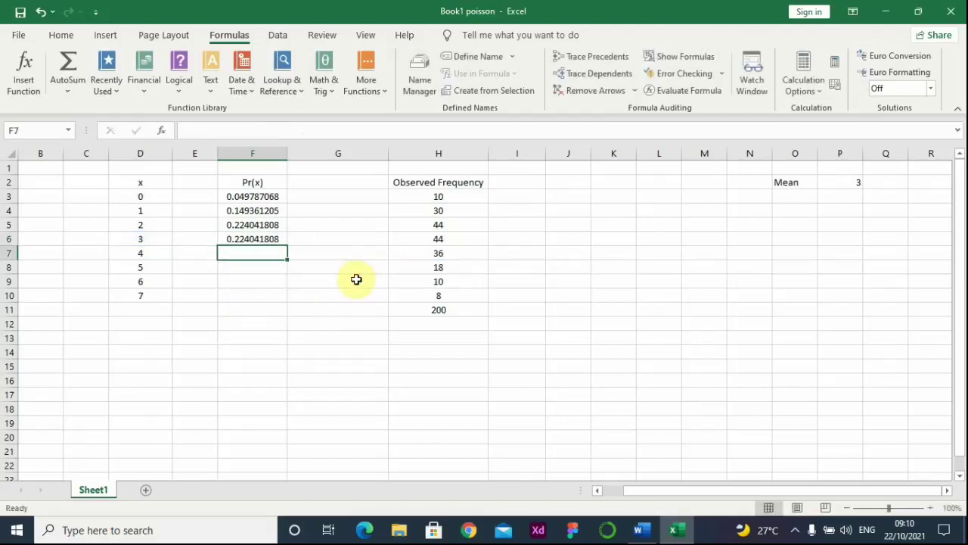
Step: Calculate Pr(x) for x = 4 in F7 with POISSON.DIST, using D7, mean 3 and FALSE
type("=poi")
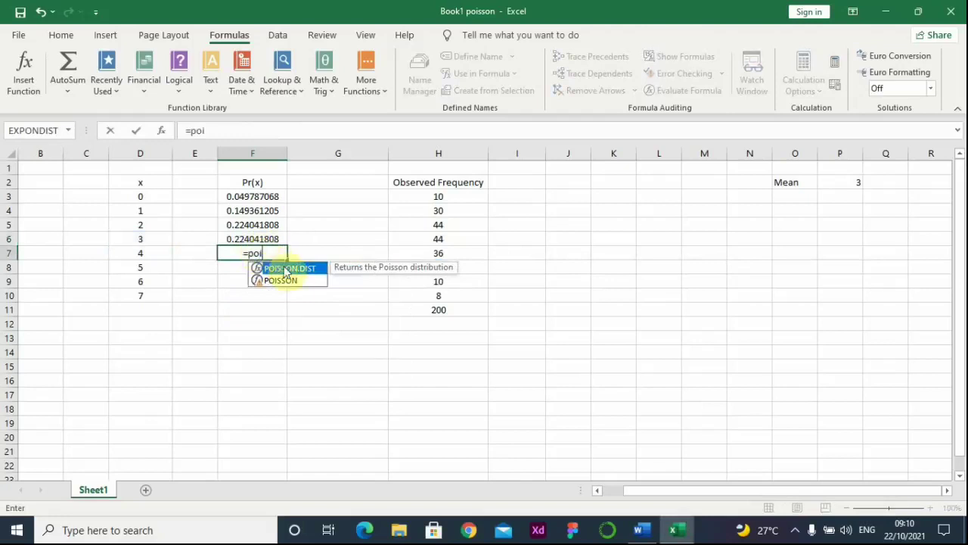
double_click(287, 267)
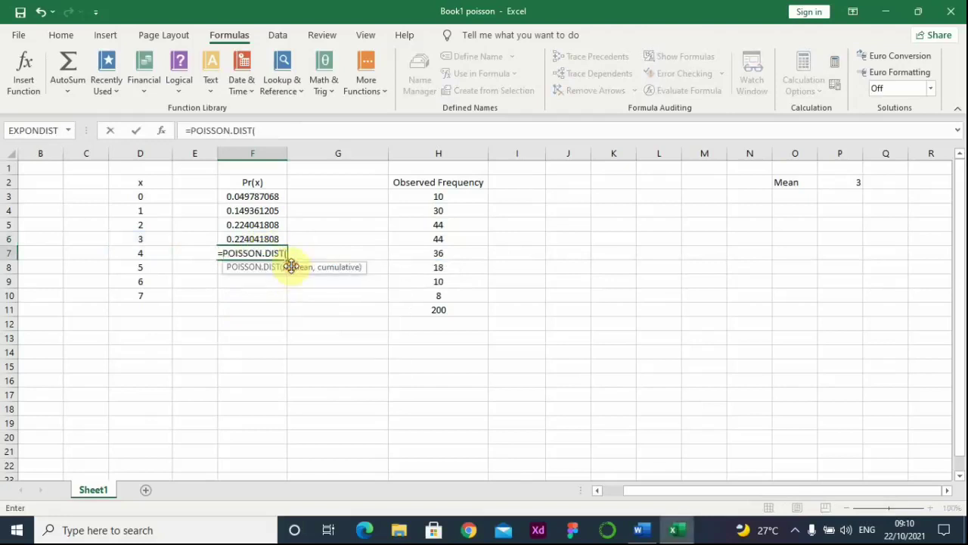
left_click(156, 254)
type(",3,")
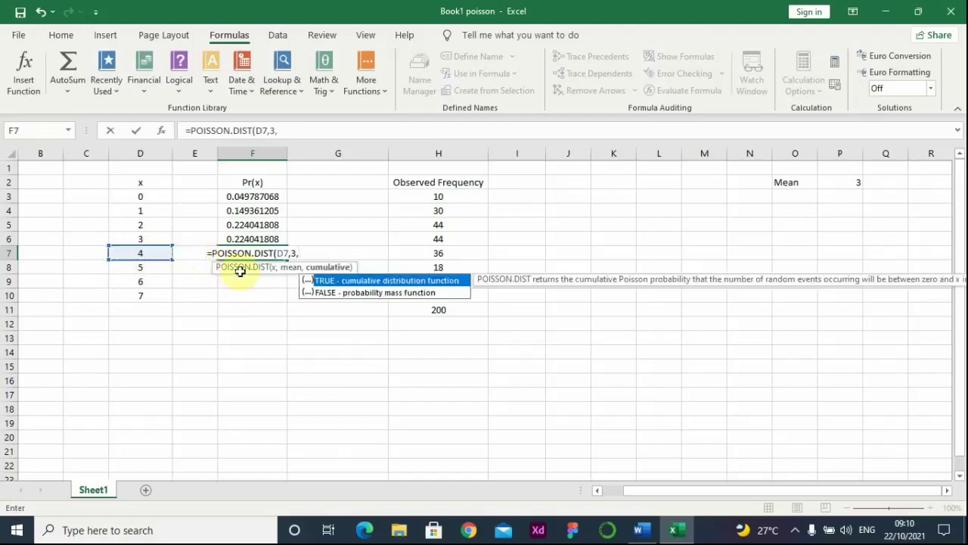
double_click(333, 291)
key("Return")
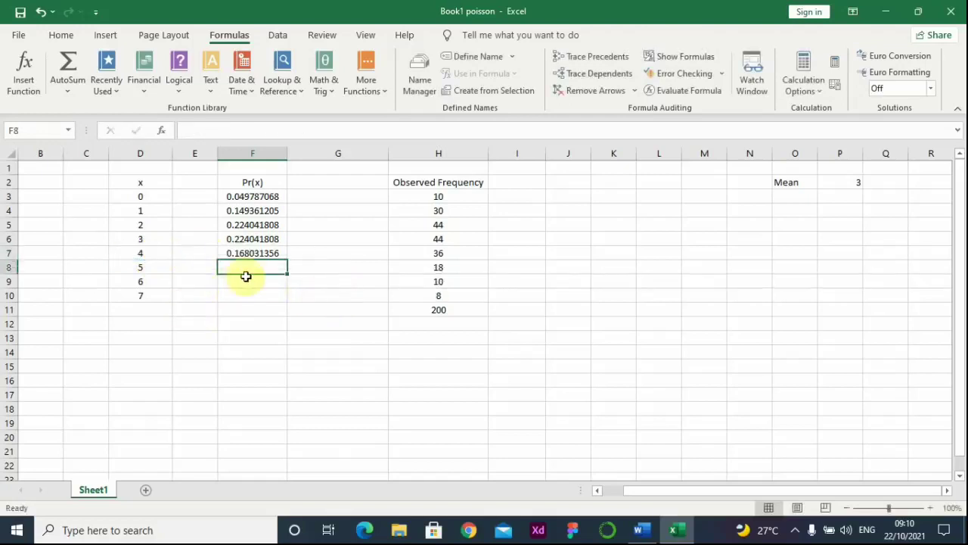
Step: Calculate Pr(x) for x = 5 in F8 with POISSON.DIST, using D8, mean 3 and FALSE
type("=poi")
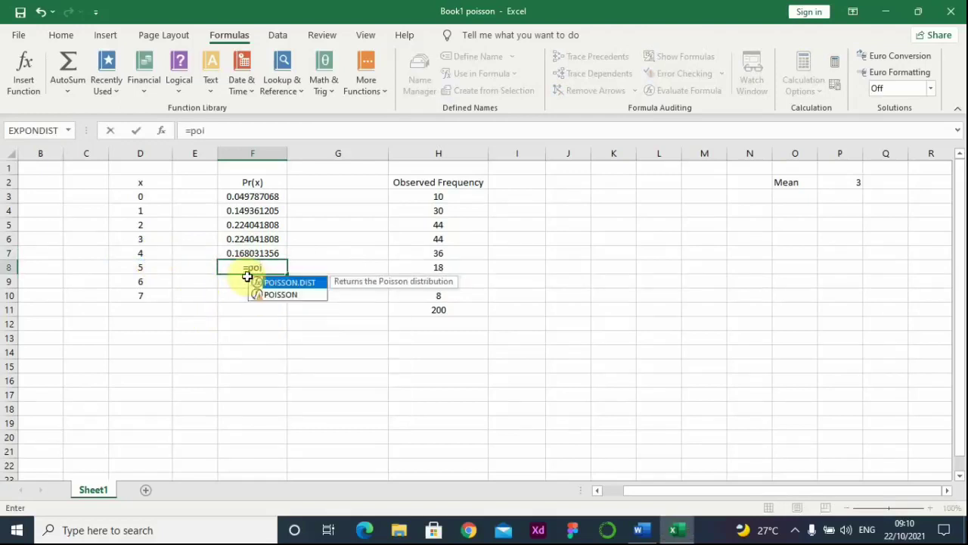
double_click(289, 283)
left_click(152, 272)
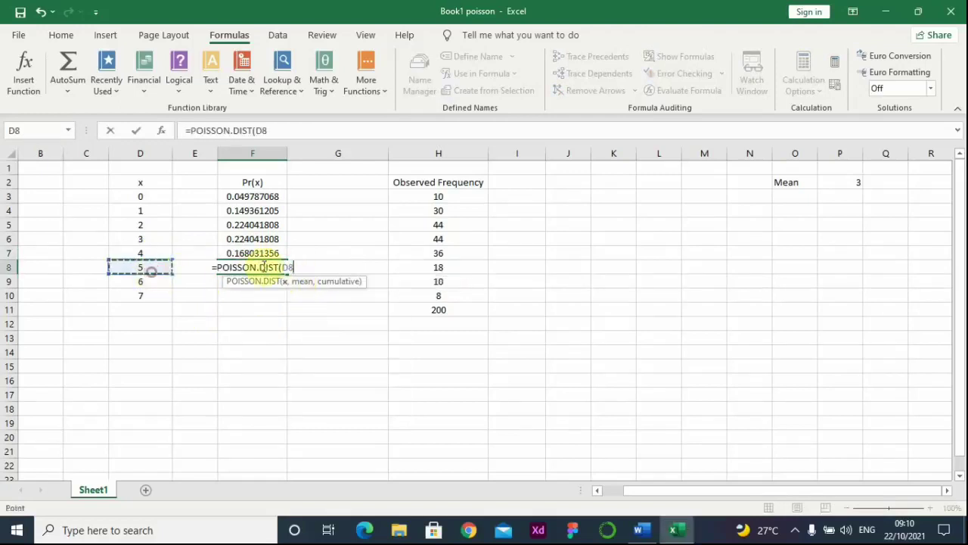
type(",3,")
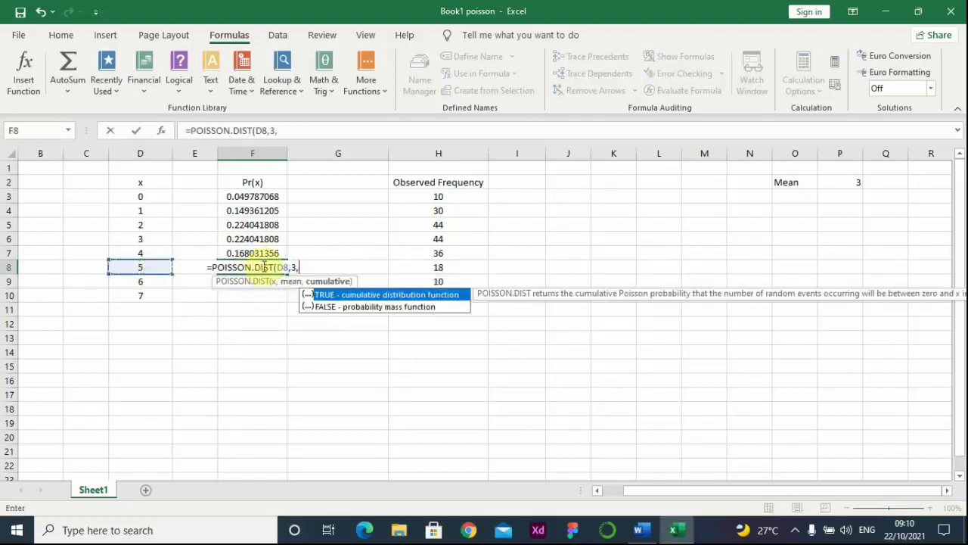
left_click(331, 307)
double_click(331, 307)
key("Return")
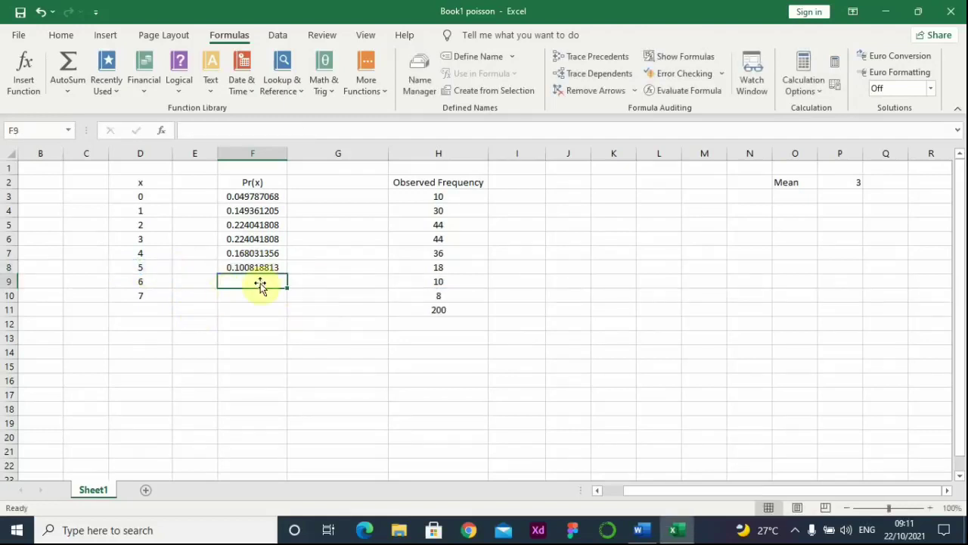
Step: Calculate Pr(x) for x = 6 in F9 with POISSON.DIST, using D9, mean 3 and FALSE
type("=pois")
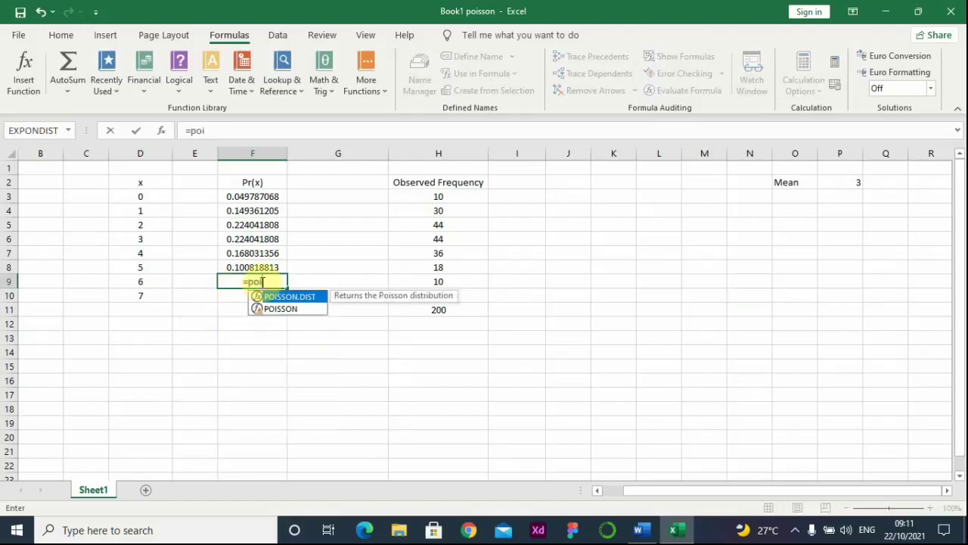
double_click(292, 301)
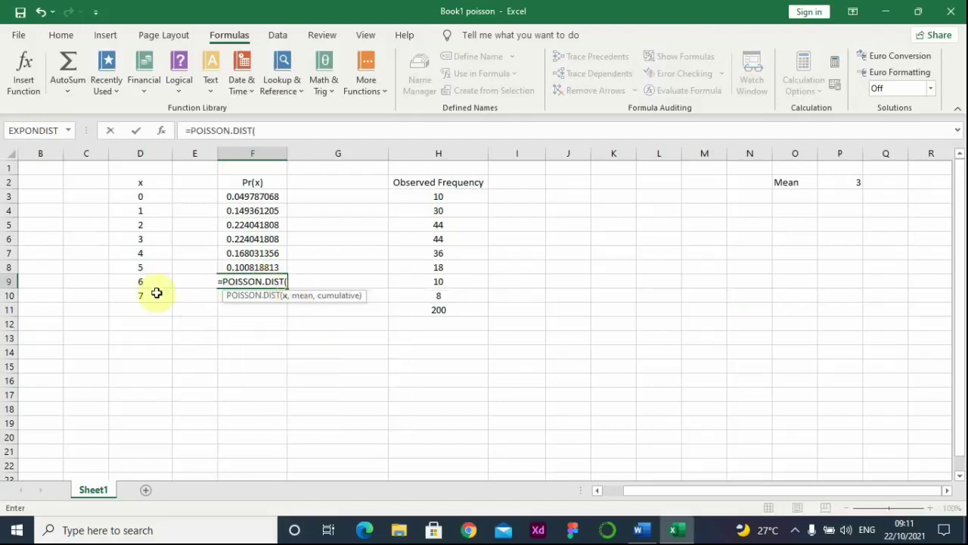
left_click(143, 283)
type(",")
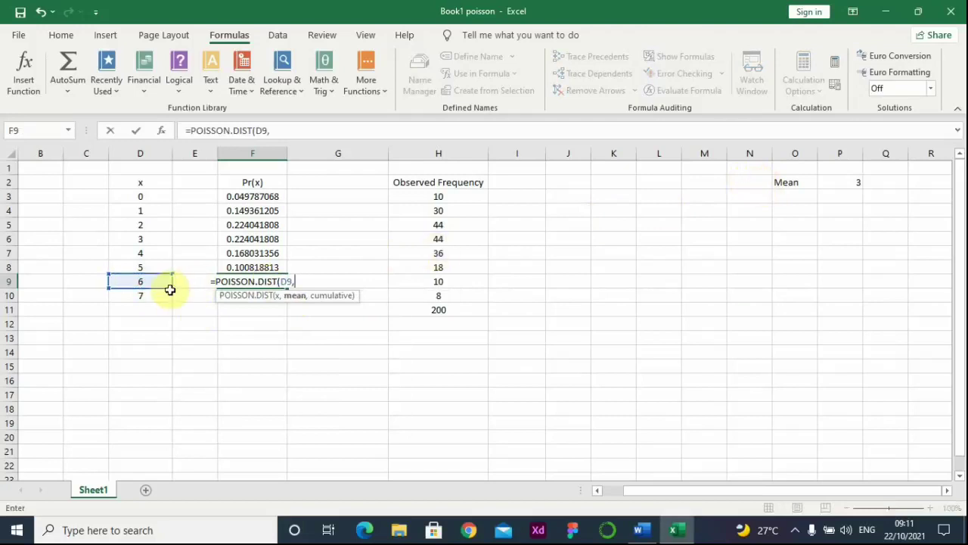
type("3,")
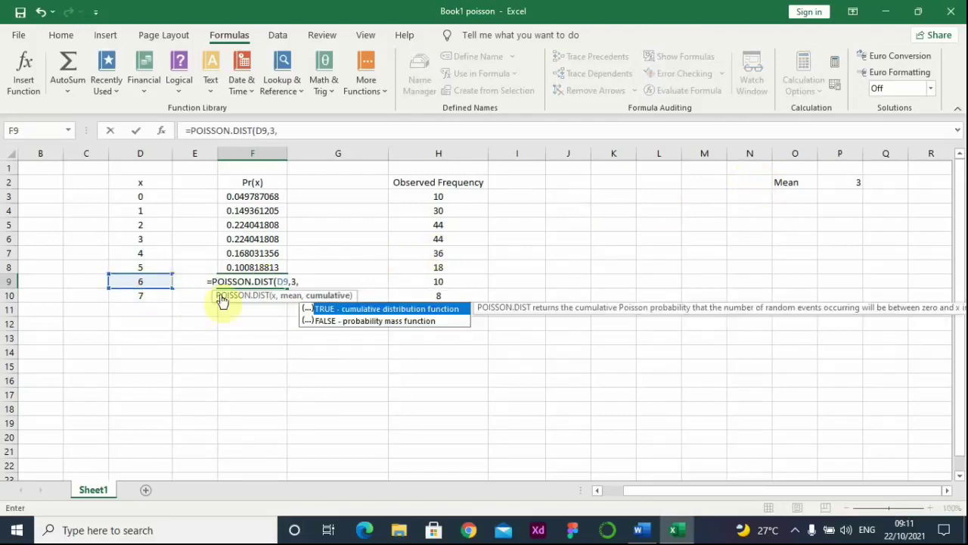
double_click(339, 322)
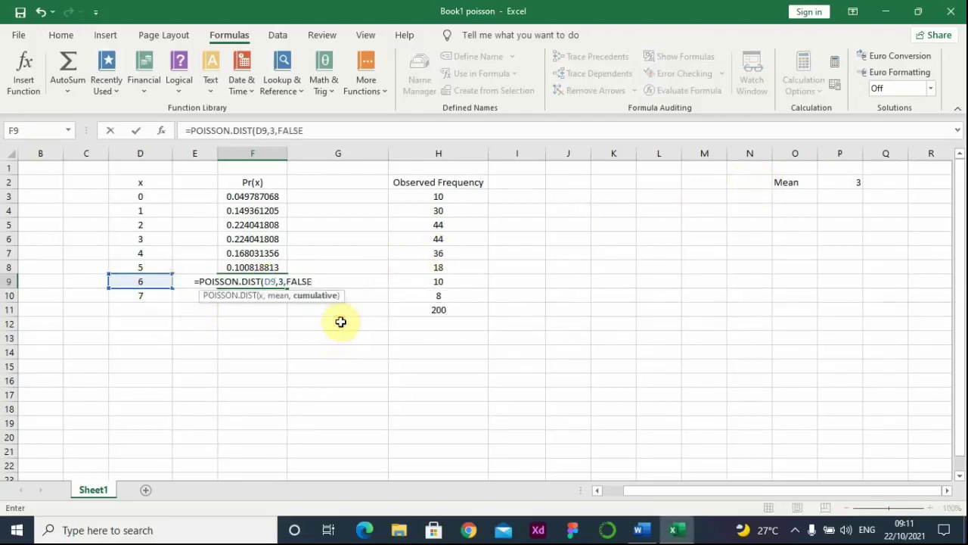
key("Return")
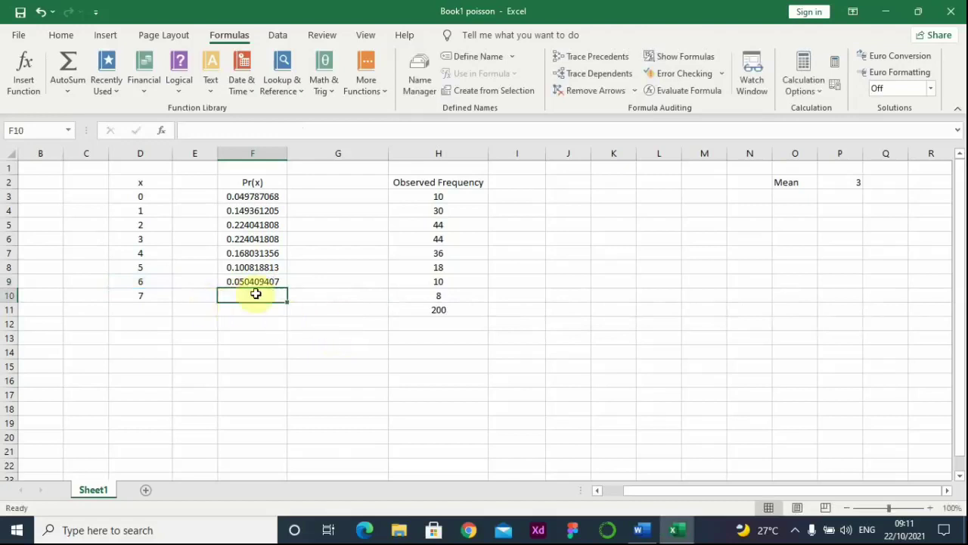
Step: Calculate Pr(x) for x = 7 in F10 with POISSON.DIST, using D10, mean 3 and FALSE
type("=poi")
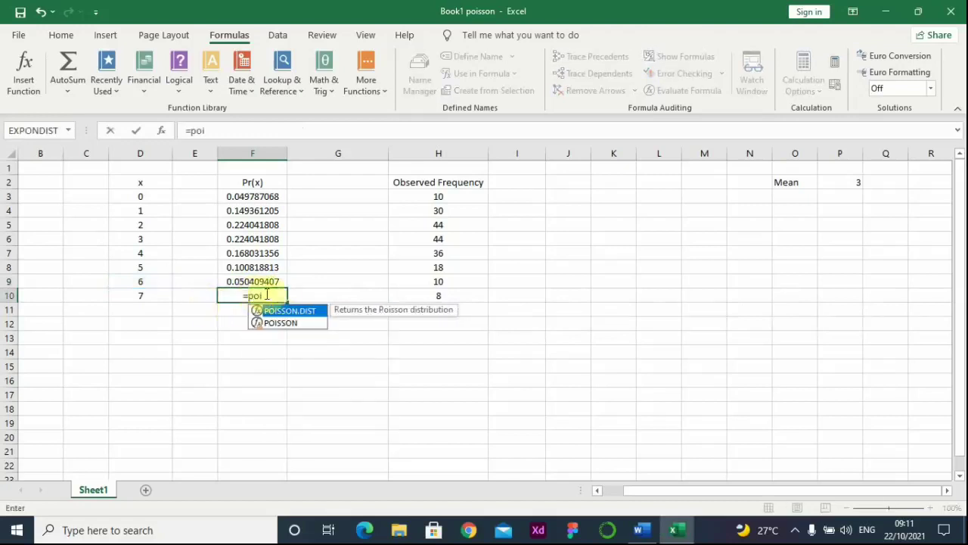
double_click(290, 312)
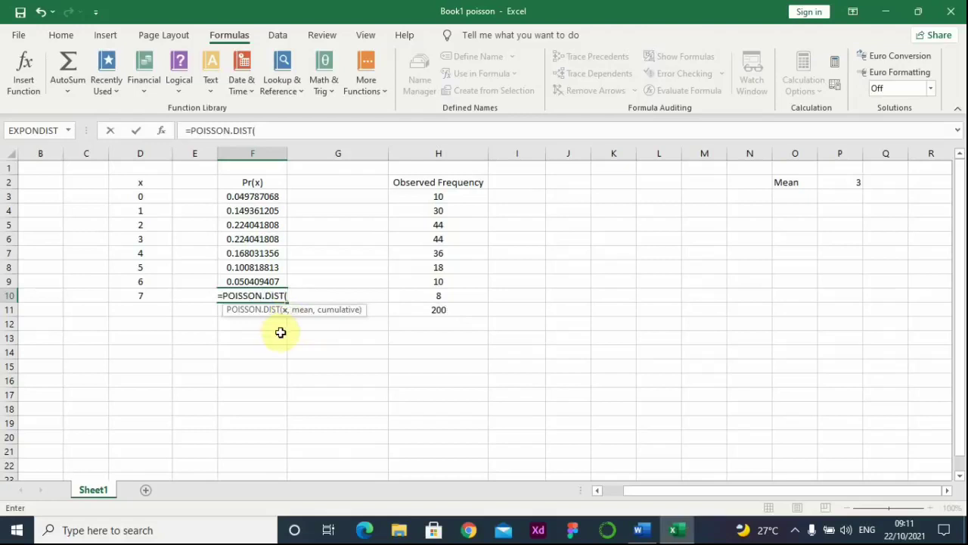
left_click(157, 295)
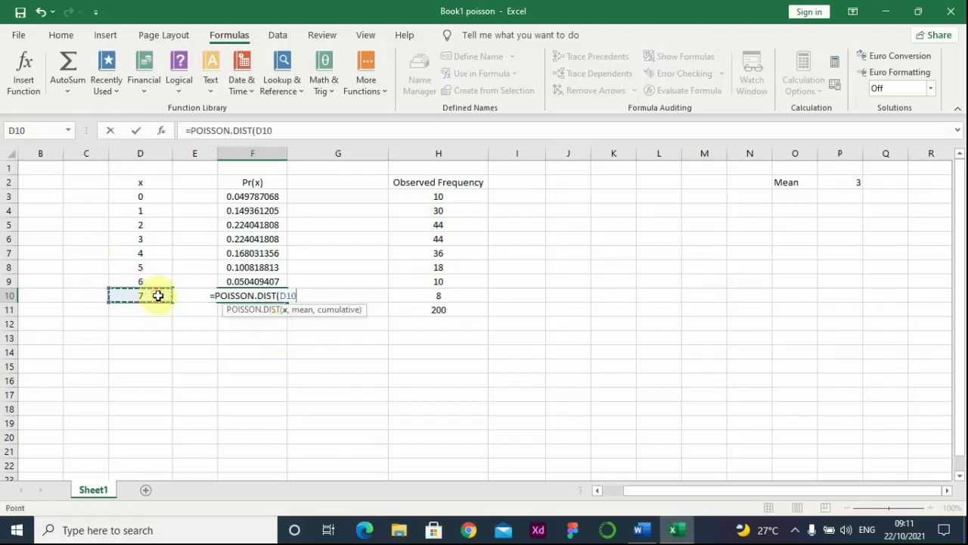
type(",3,")
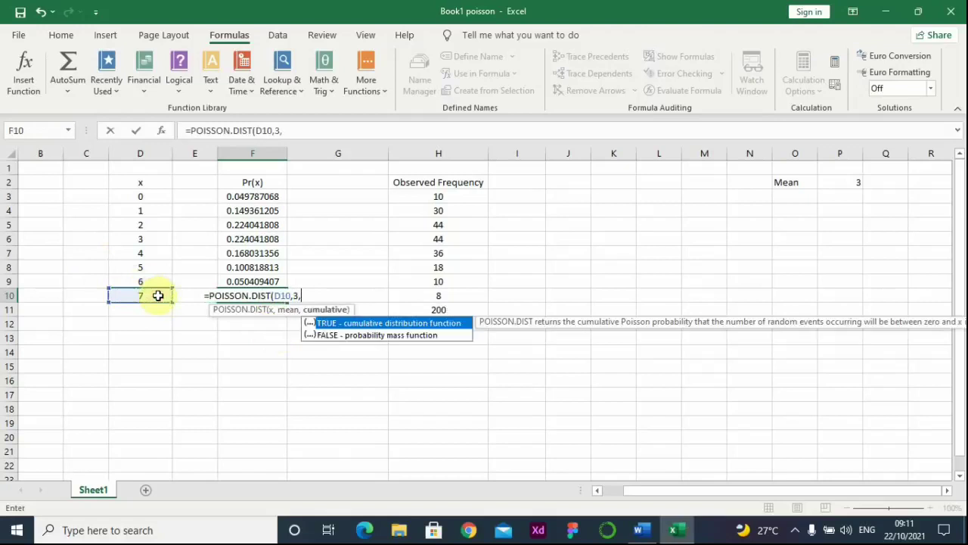
double_click(341, 335)
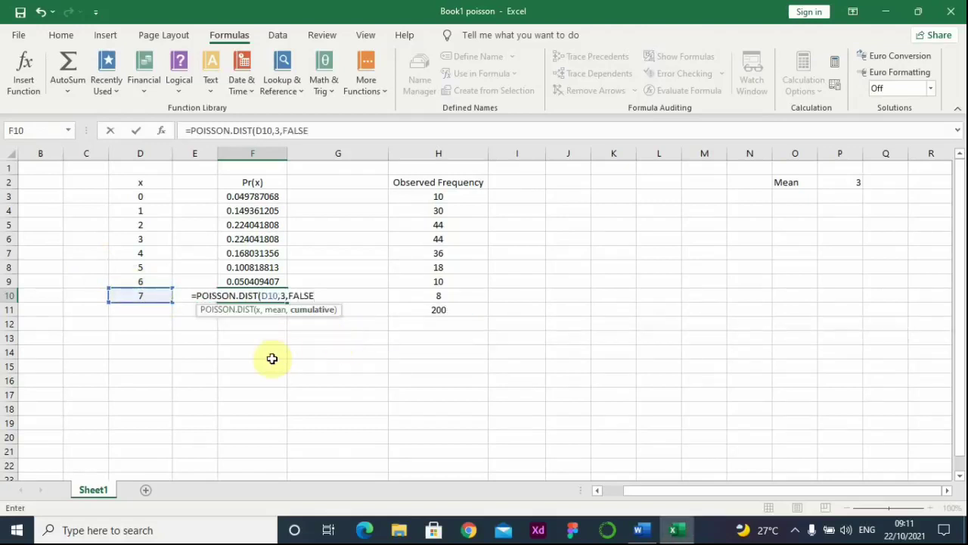
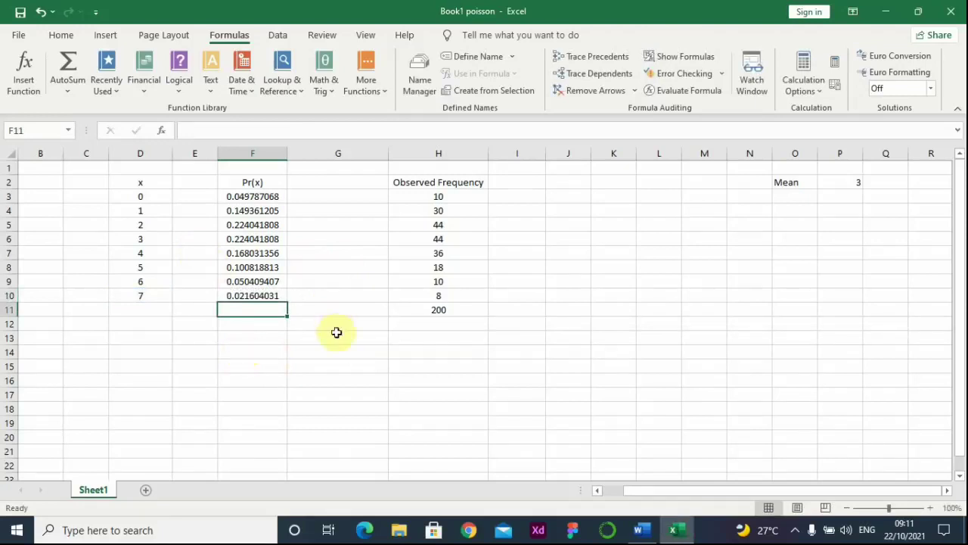
Step: Switch to the Poisson Distribution document in Word and review the hypotheses, the chi-square formula and the frequency table
left_click(641, 530)
scroll(371, 430, "down", 12)
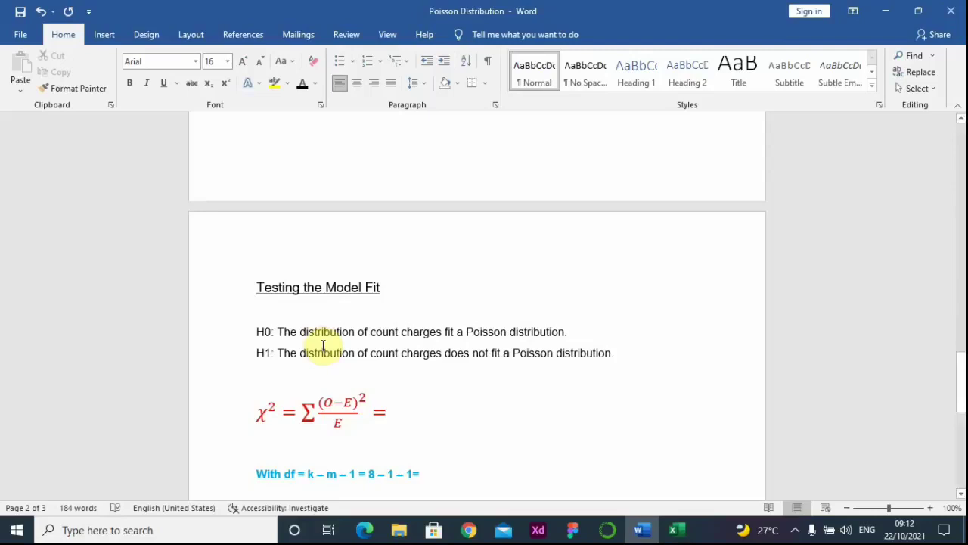
left_click(275, 424)
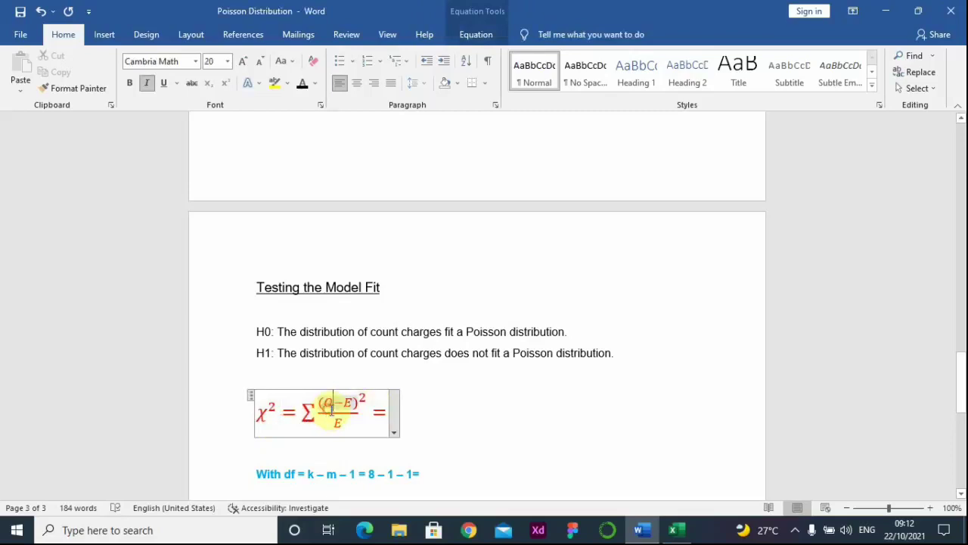
scroll(436, 341, "up", 15)
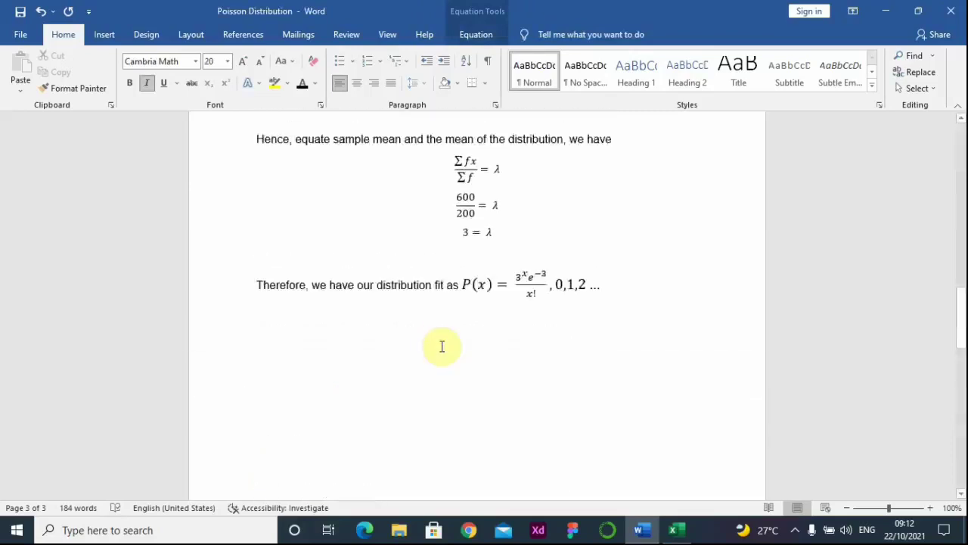
scroll(438, 346, "down", 2)
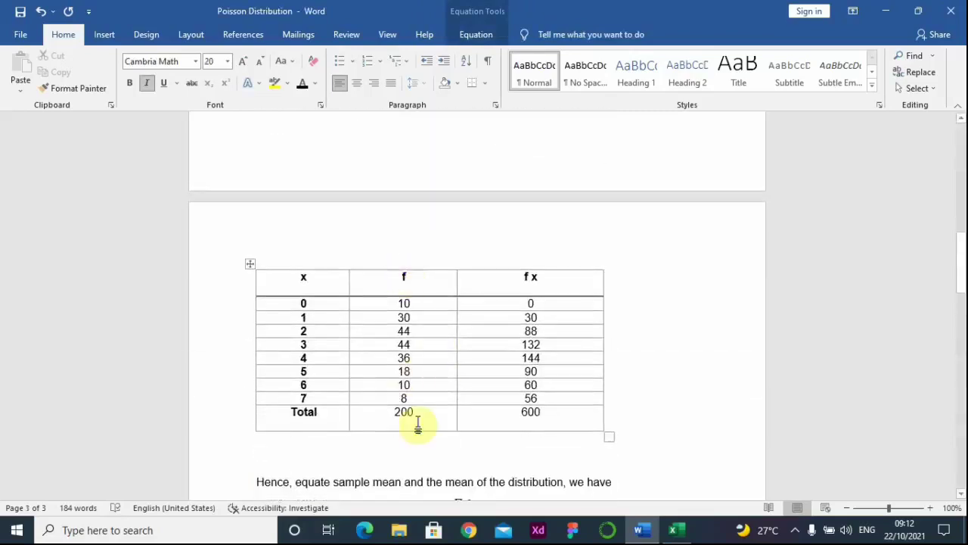
scroll(417, 426, "down", 8)
scroll(437, 454, "down", 8)
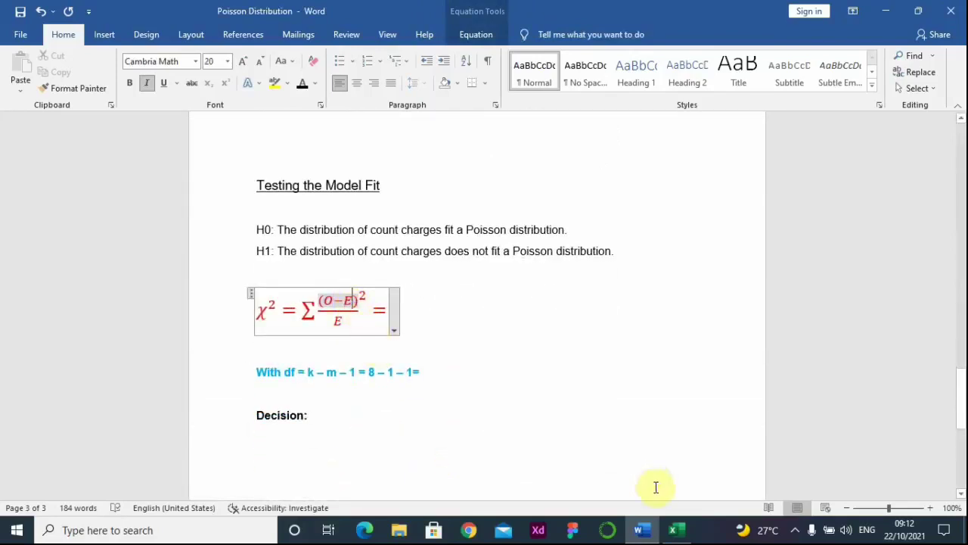
Step: Switch back to the Excel workbook and enter the column heading "Expected frequency" in G2
left_click(672, 531)
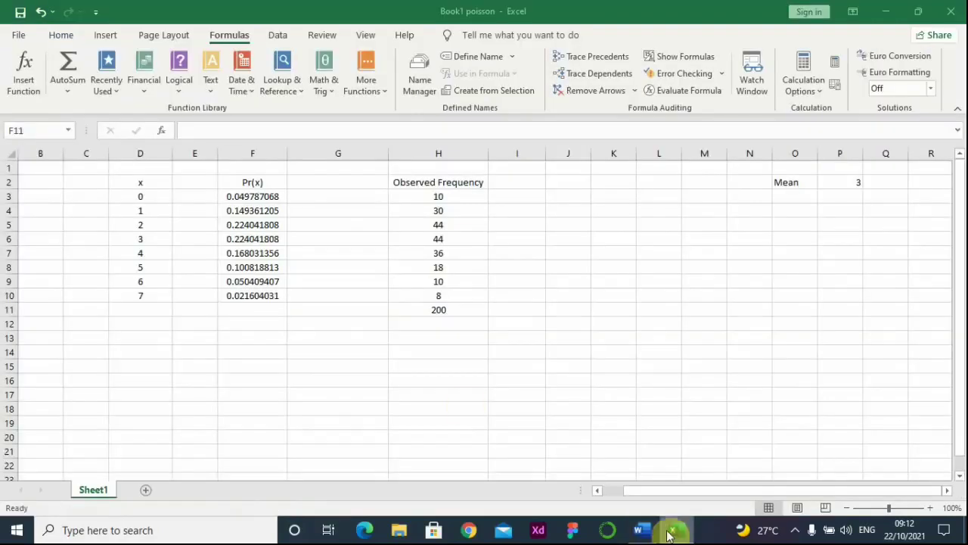
left_click(309, 181)
type("E")
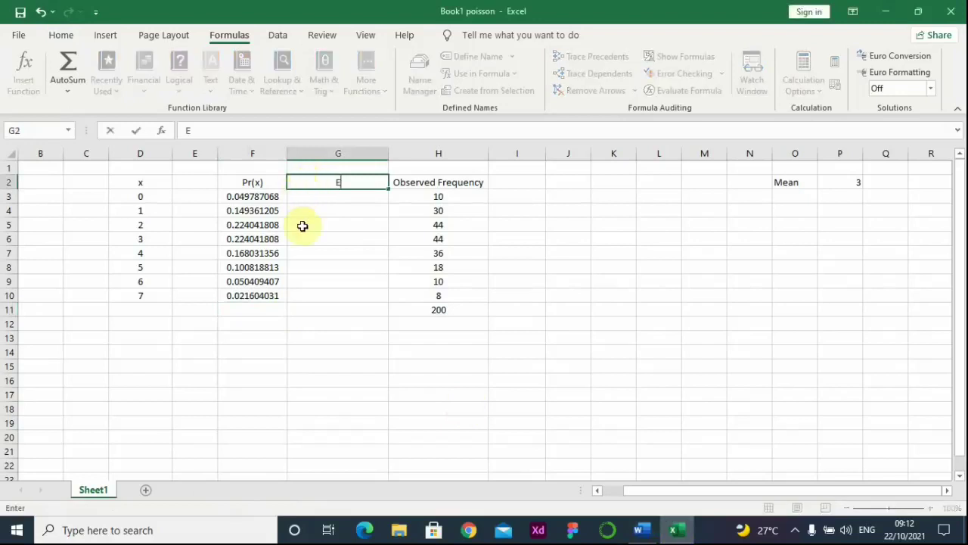
type("xpected")
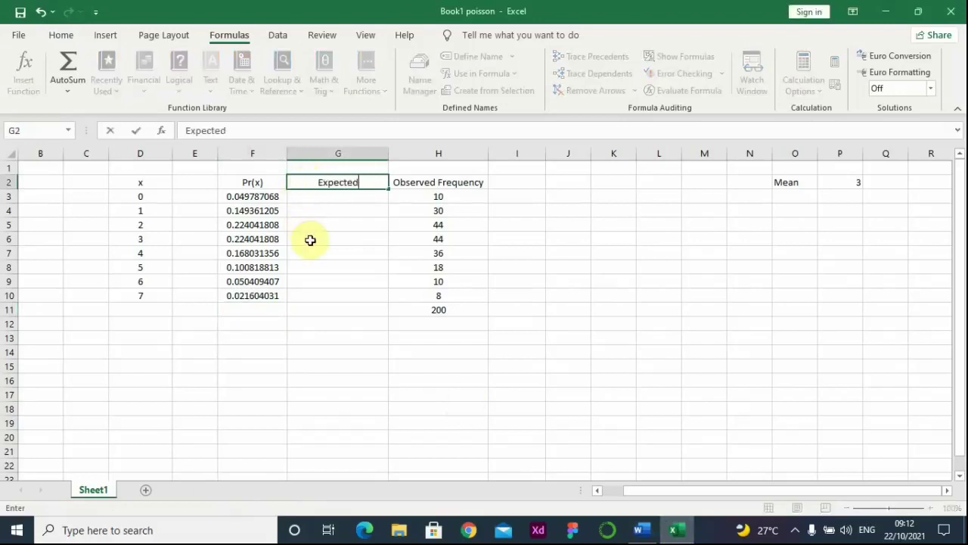
type(" frequency")
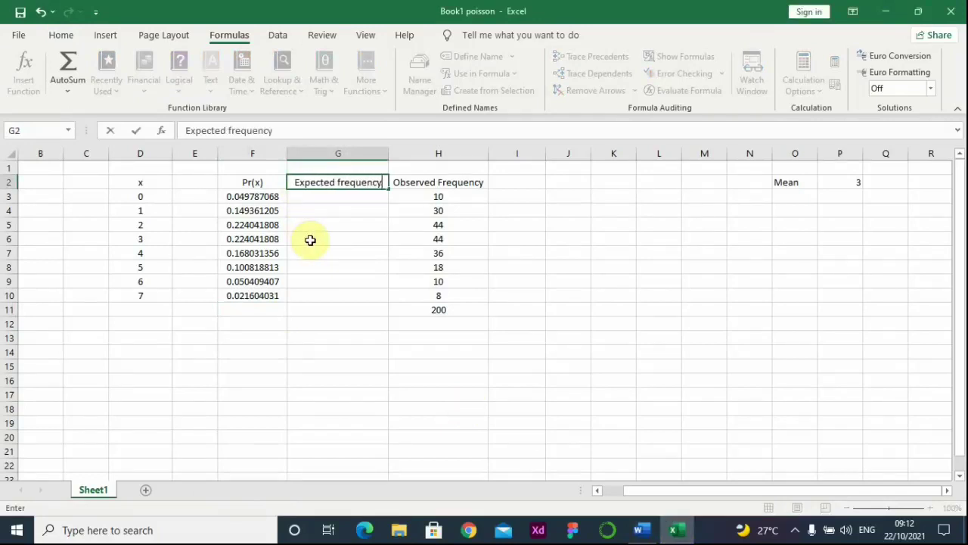
key("Return")
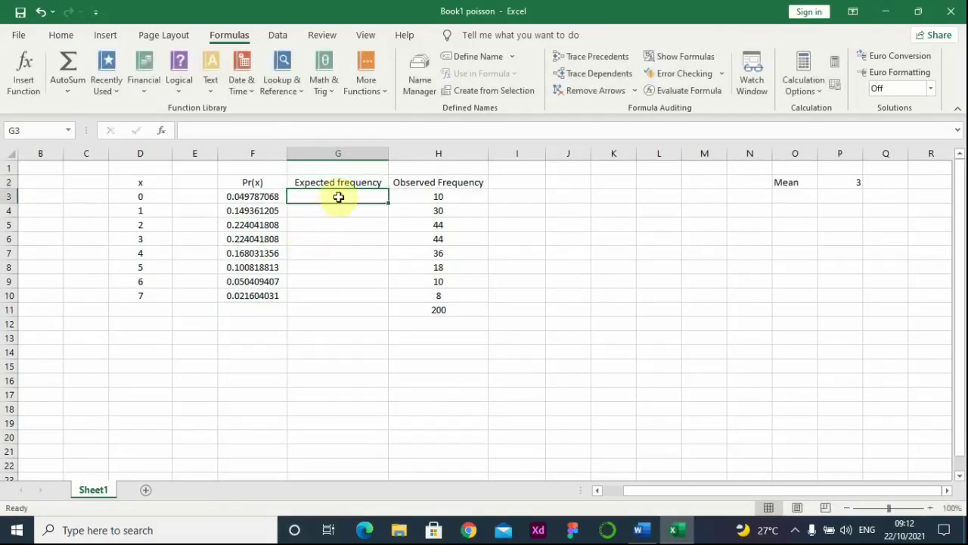
Step: Calculate the expected frequency for x = 0 in G3 with the formula =F3*200
left_click(456, 191)
left_click(454, 309)
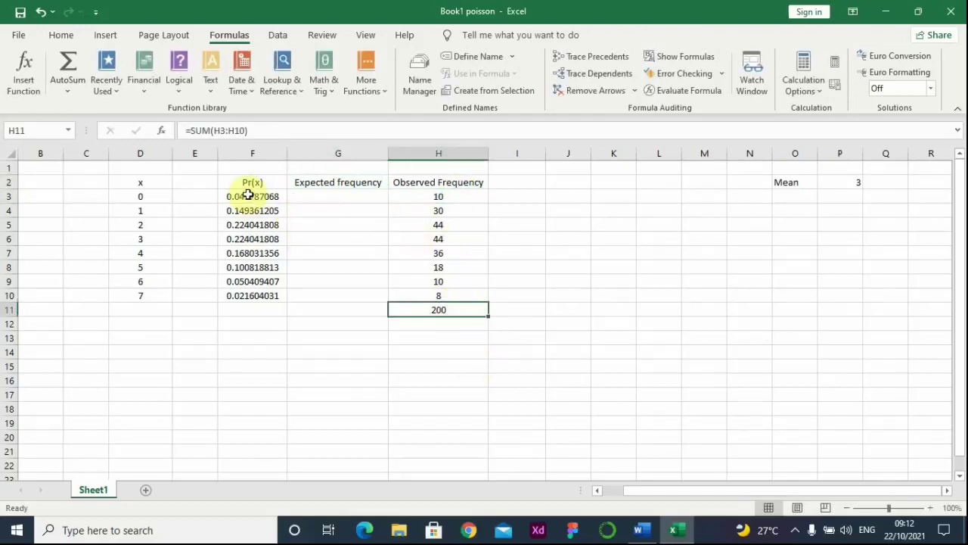
left_click(320, 195)
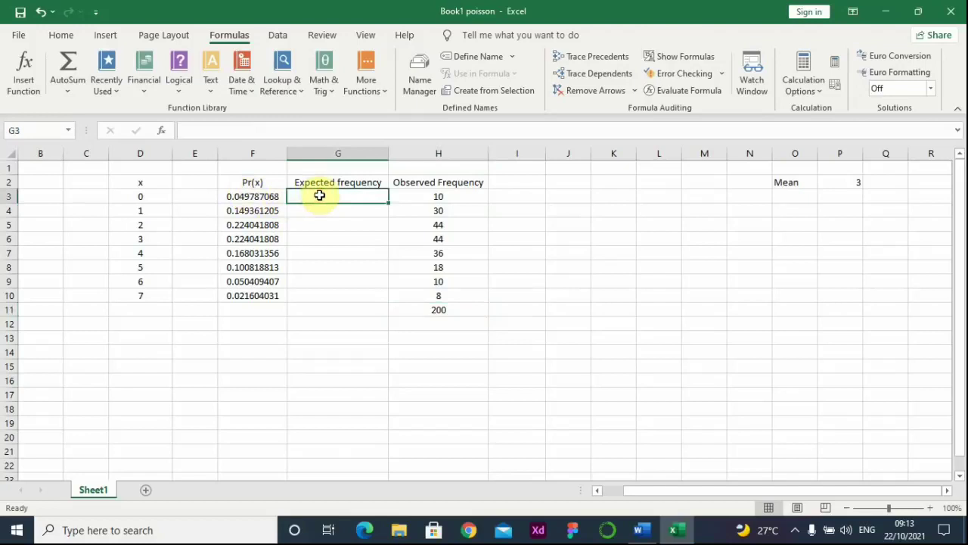
type("=")
left_click(258, 200)
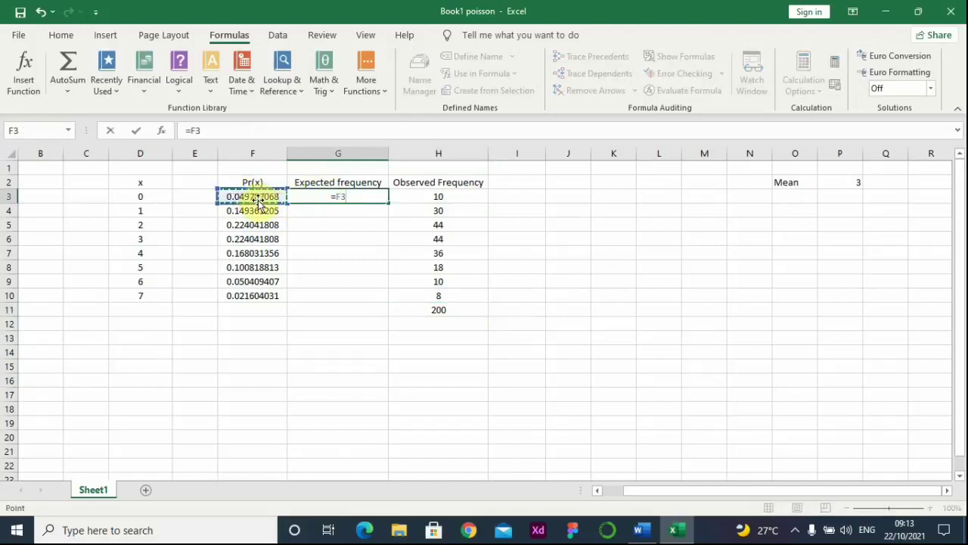
type("*200")
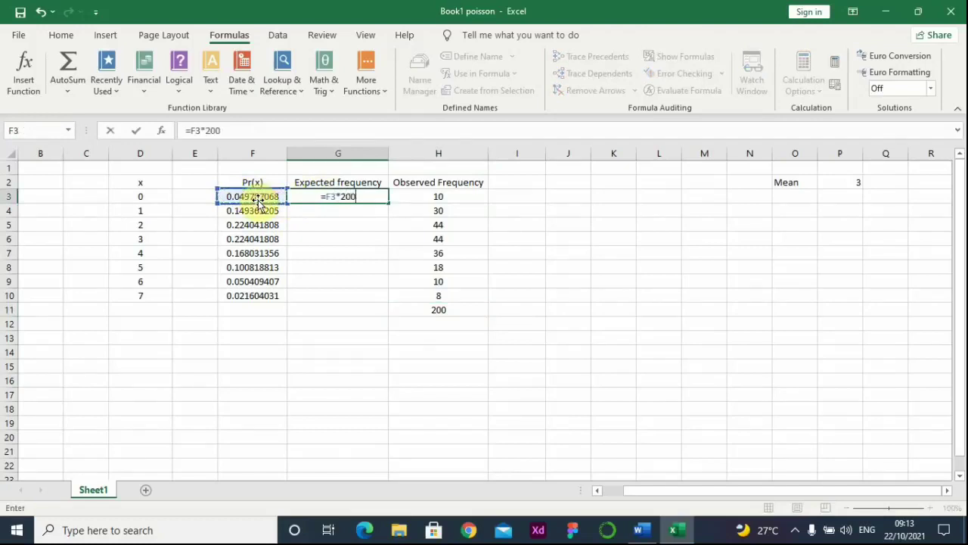
key("Return")
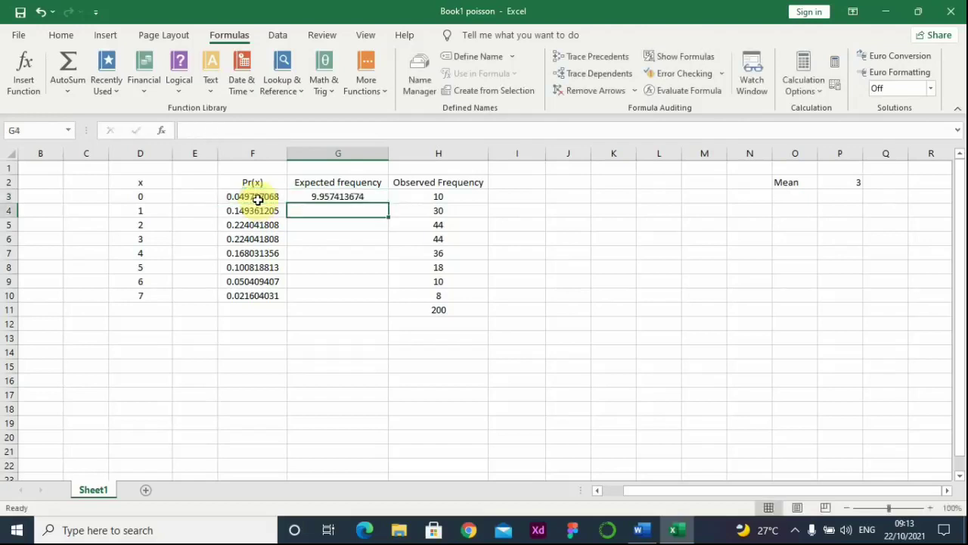
Step: Fill the expected frequency formula from G3 down to G10
left_click(367, 196)
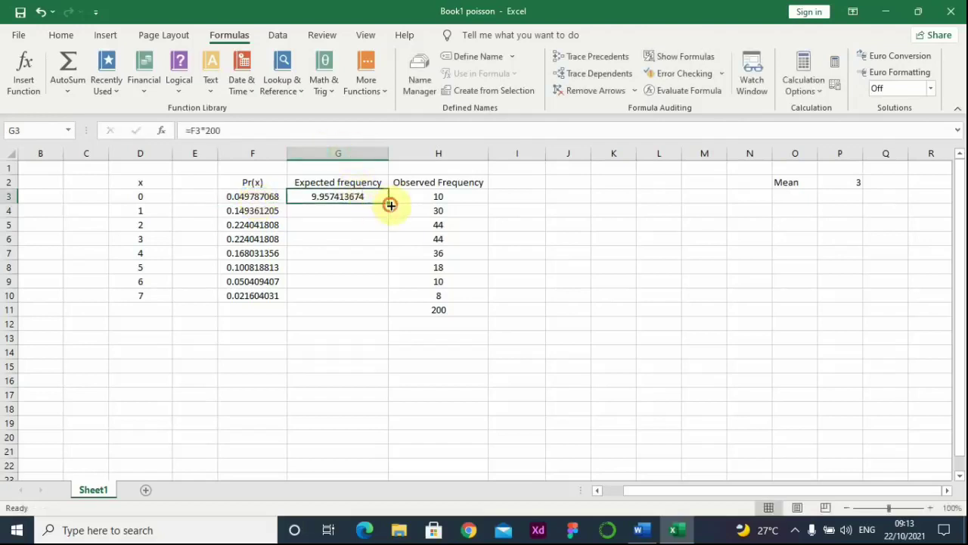
double_click(389, 202)
left_click(358, 320)
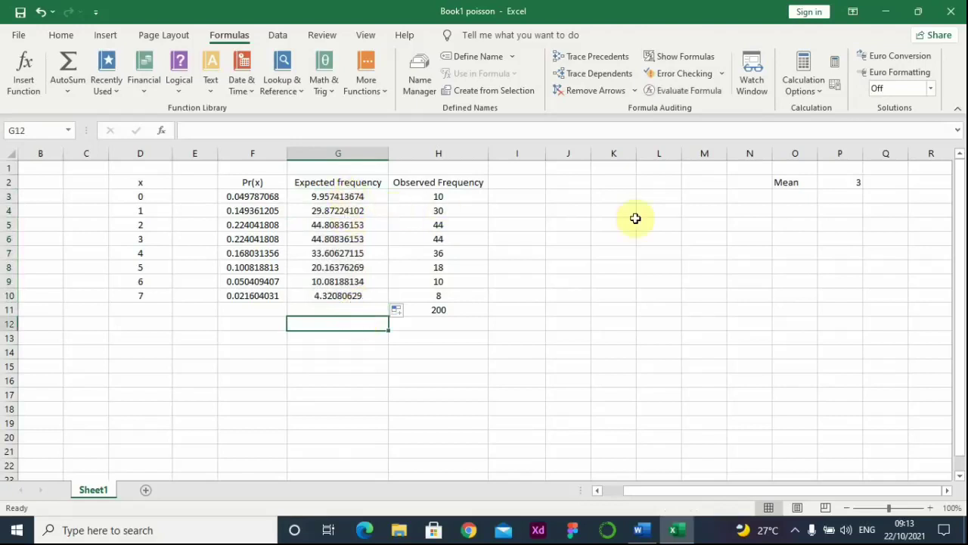
Step: Enter the heading "Chi-square" in J2, checking the chi-square formula in the Word document
left_click(571, 182)
left_click(597, 183)
left_click(573, 183)
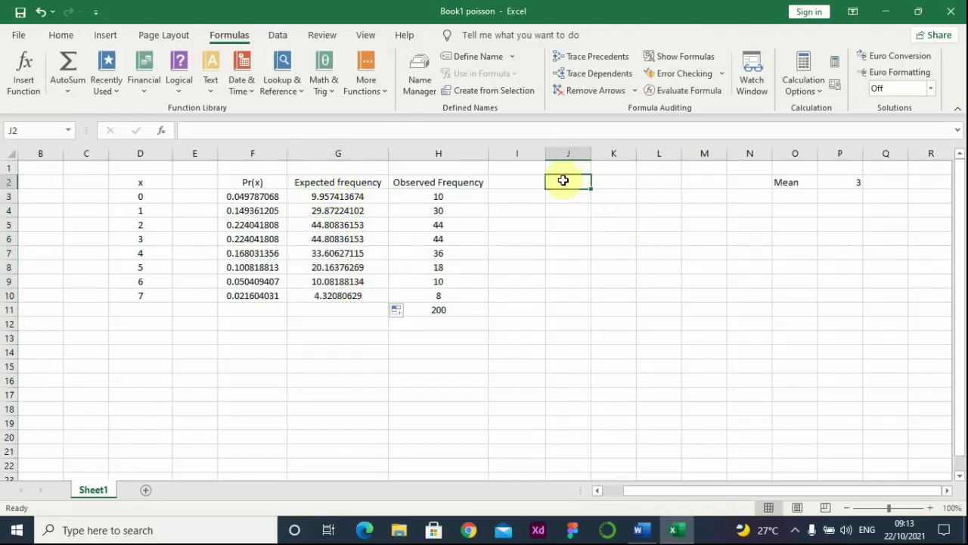
type("C")
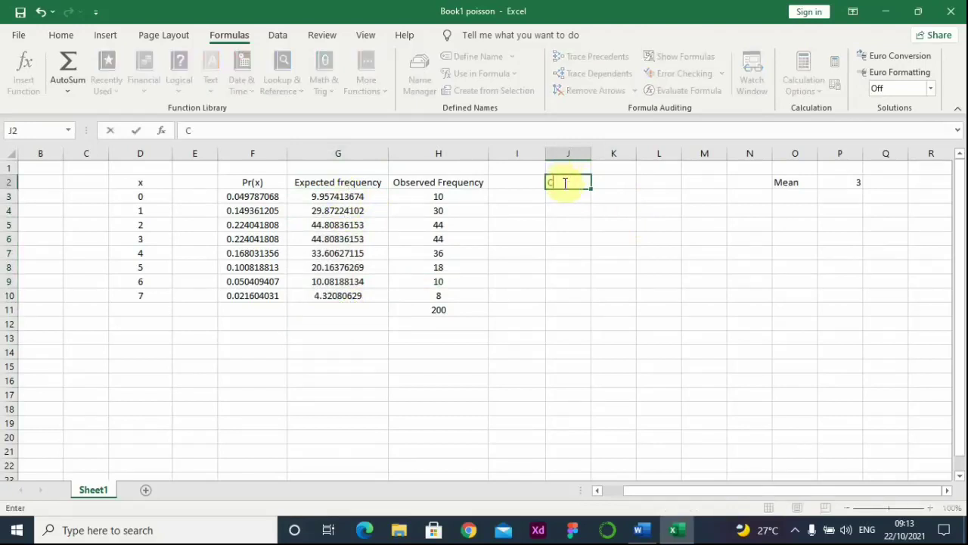
left_click(640, 530)
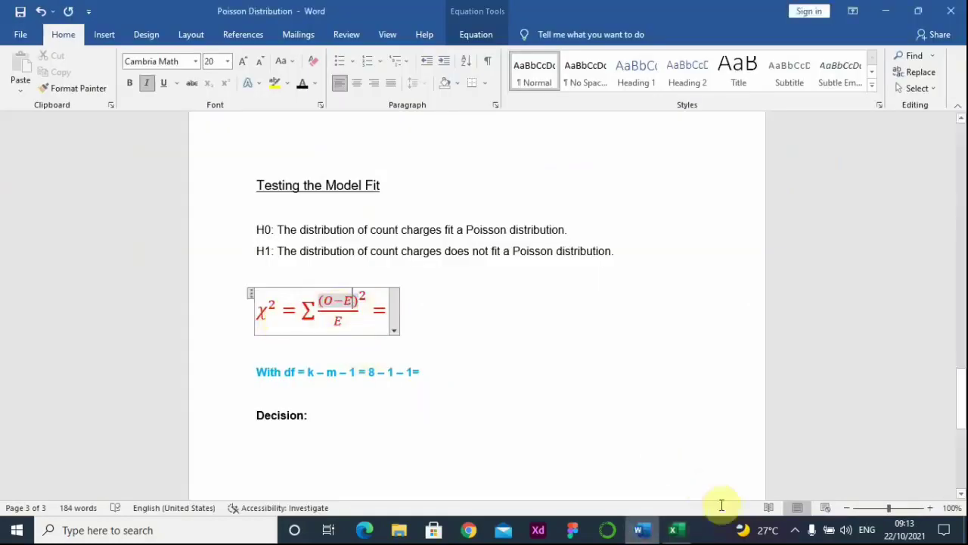
left_click(674, 530)
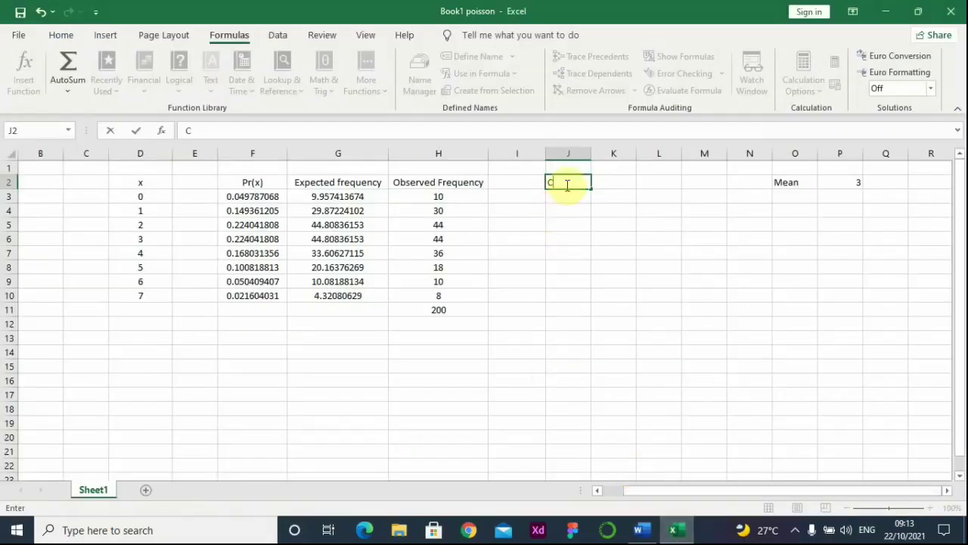
type("hi-square")
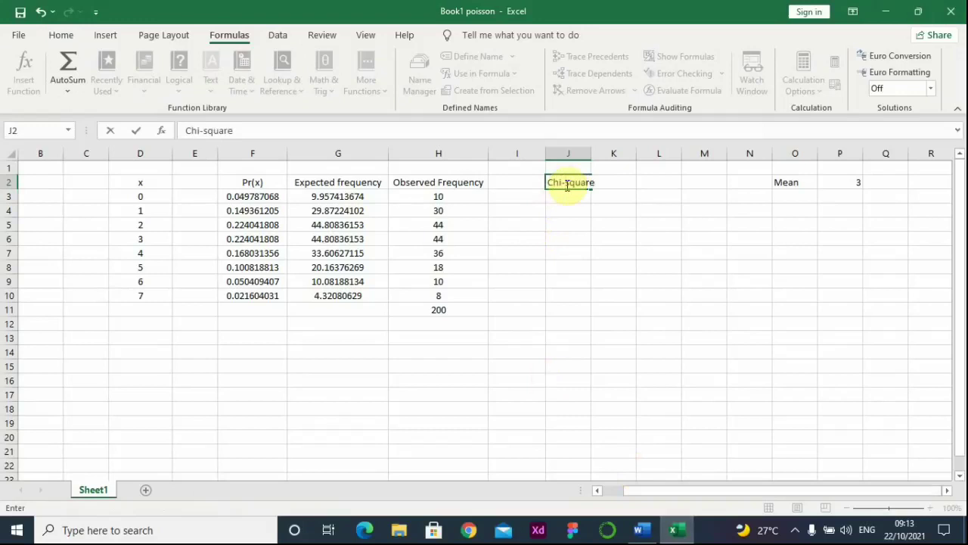
key("Return")
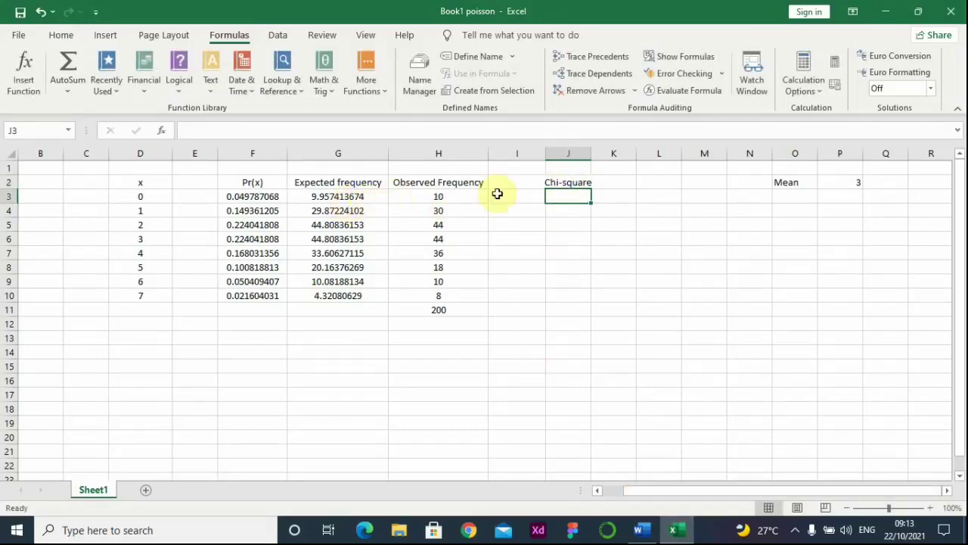
Step: Calculate the chi-square term for x = 0 in J3 with the formula =(H3-G3)^2/G3
type("=")
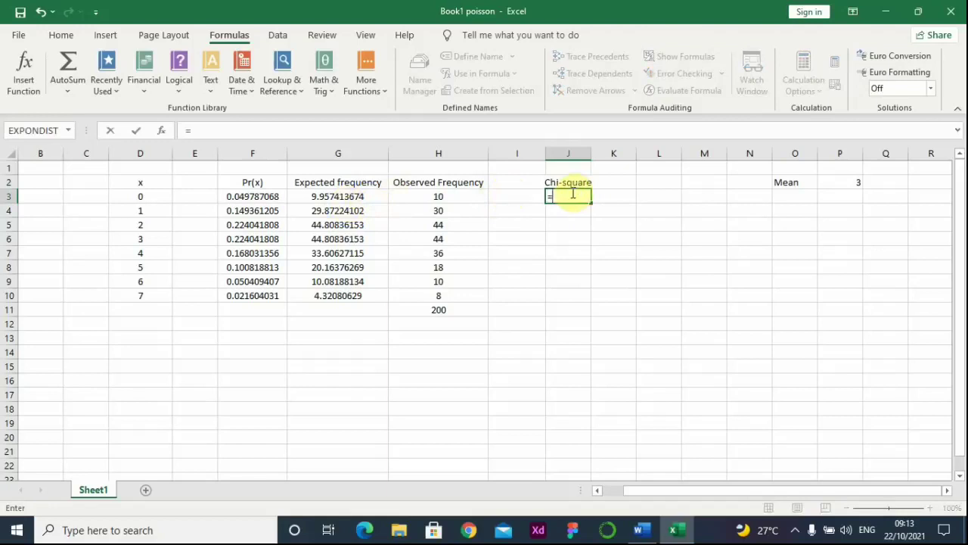
type("(")
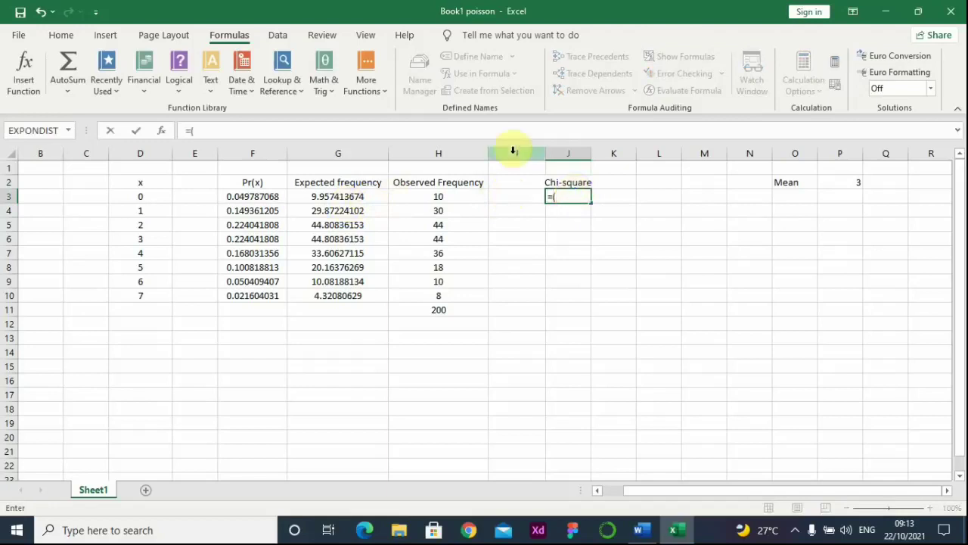
left_click(449, 198)
type("-")
left_click(326, 196)
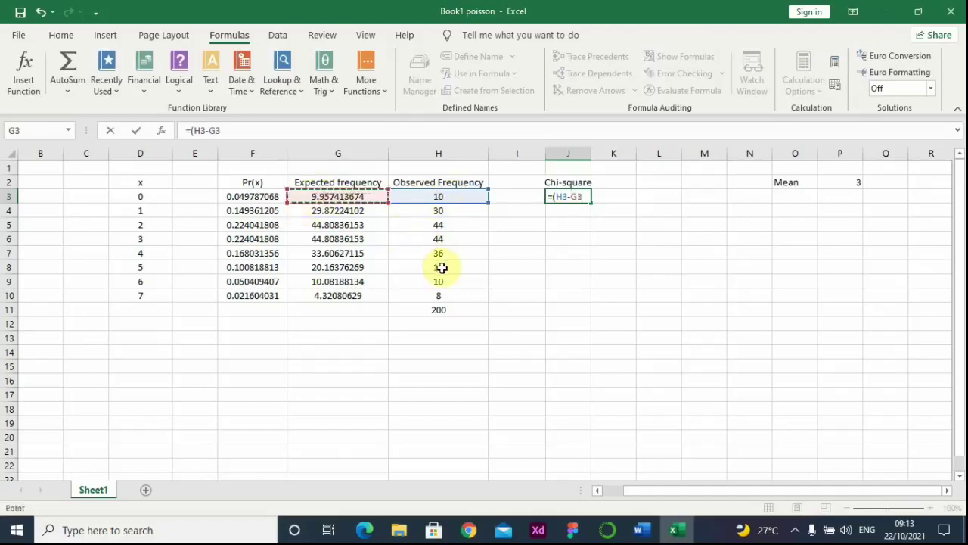
type(")")
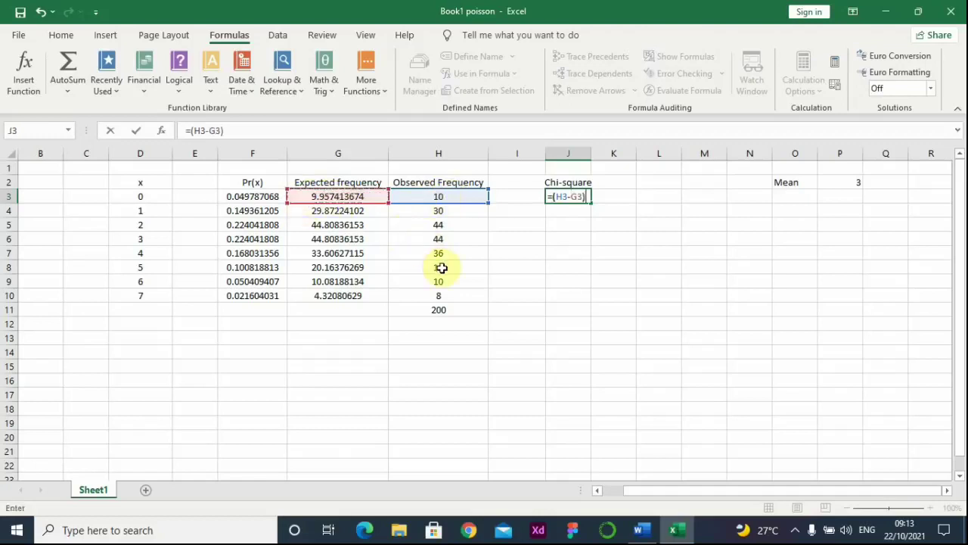
type("^2/")
left_click(356, 197)
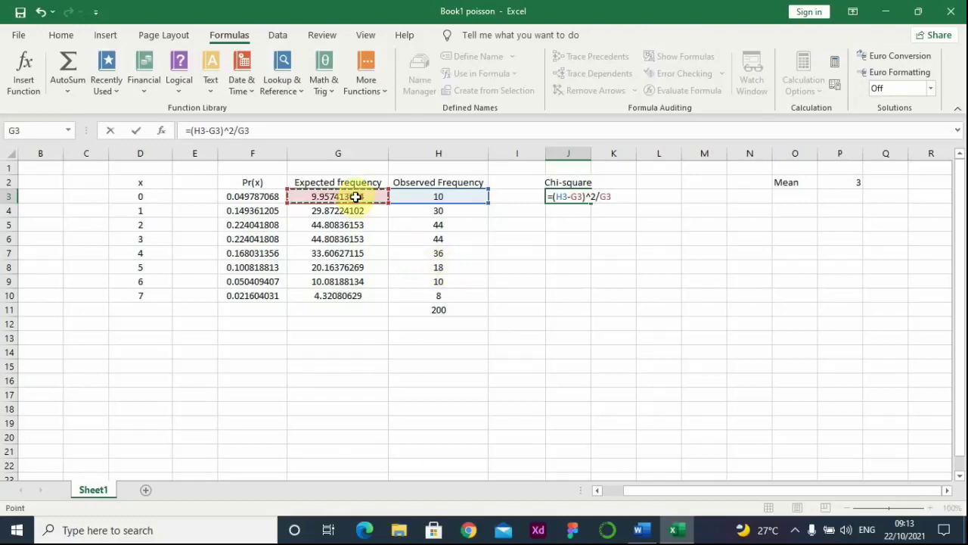
key("Return")
left_click(575, 195)
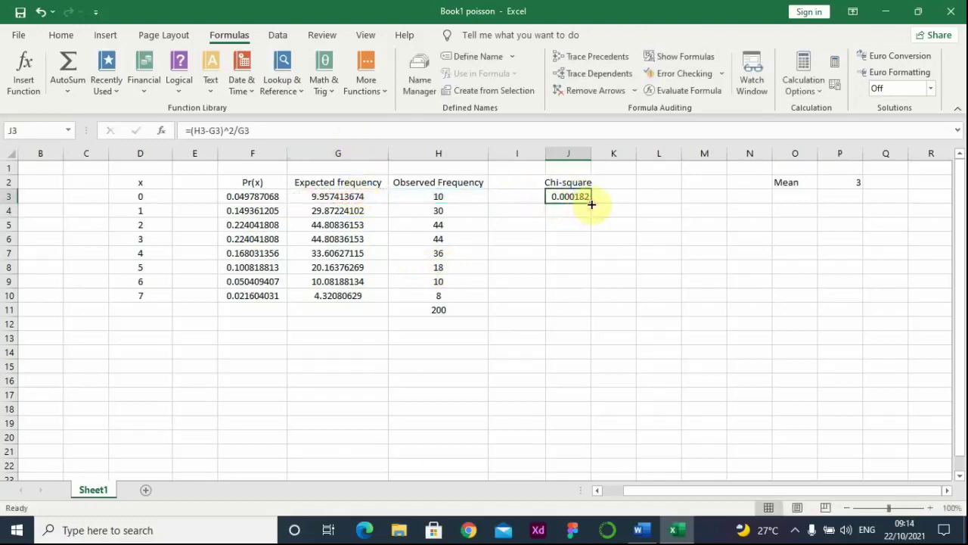
Step: Fill the chi-square formula from J3 down to J10 and widen column J to fit the values
left_click_drag(592, 204, 604, 305)
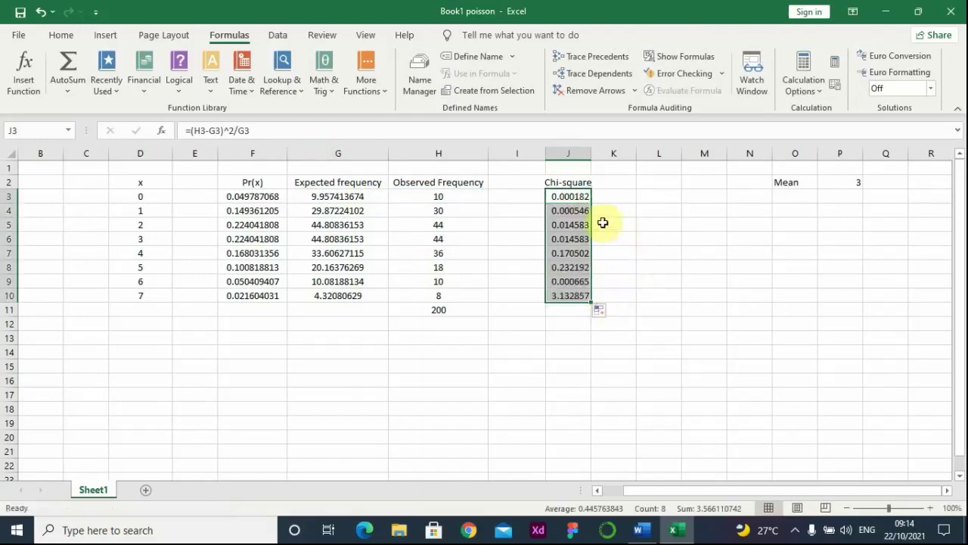
left_click_drag(591, 156, 616, 159)
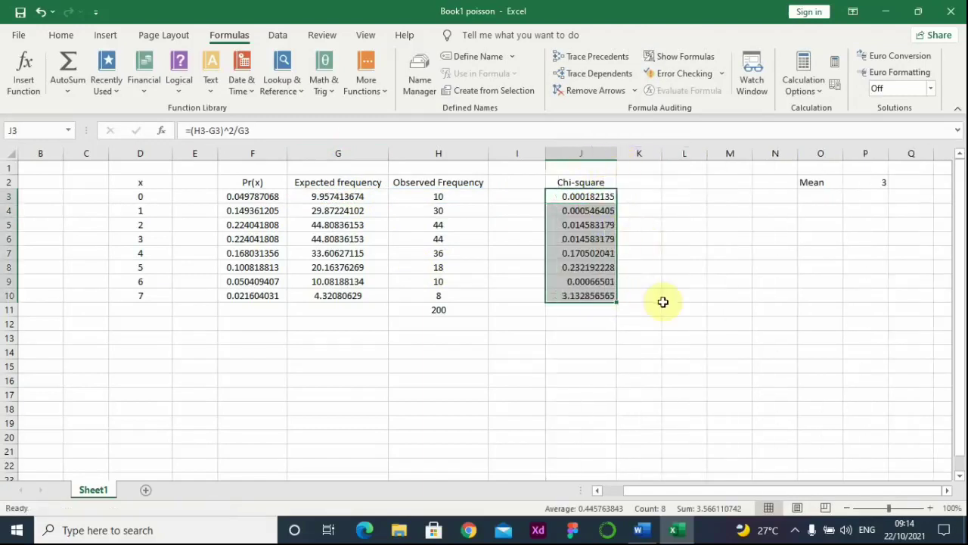
left_click(666, 297)
Step: Total the chi-square terms J3:J10 in J11 with the Sum function
left_click(588, 294)
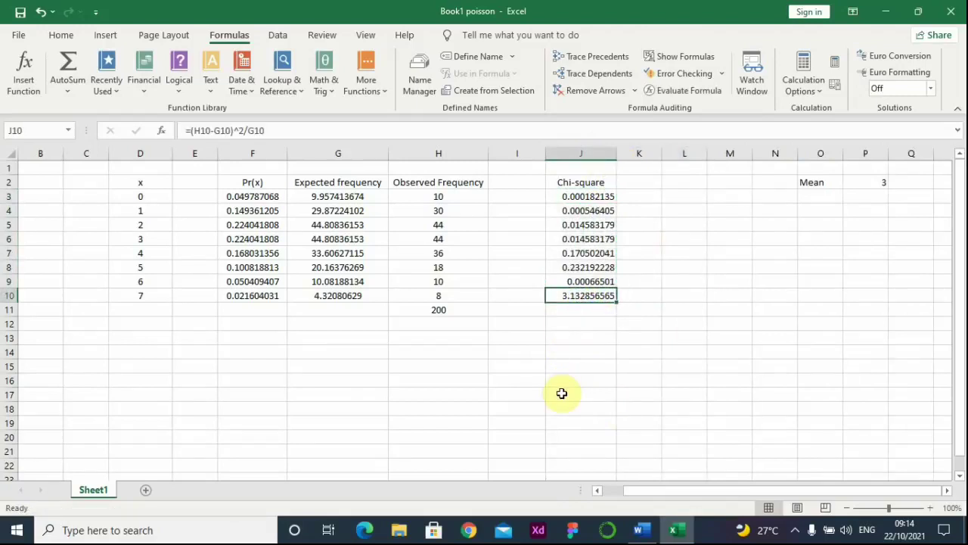
left_click(584, 312)
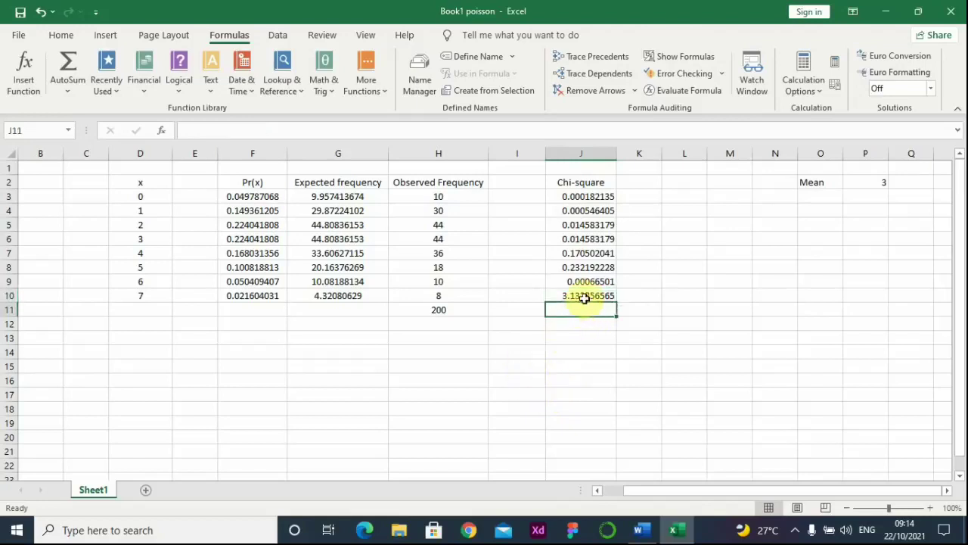
left_click(584, 298)
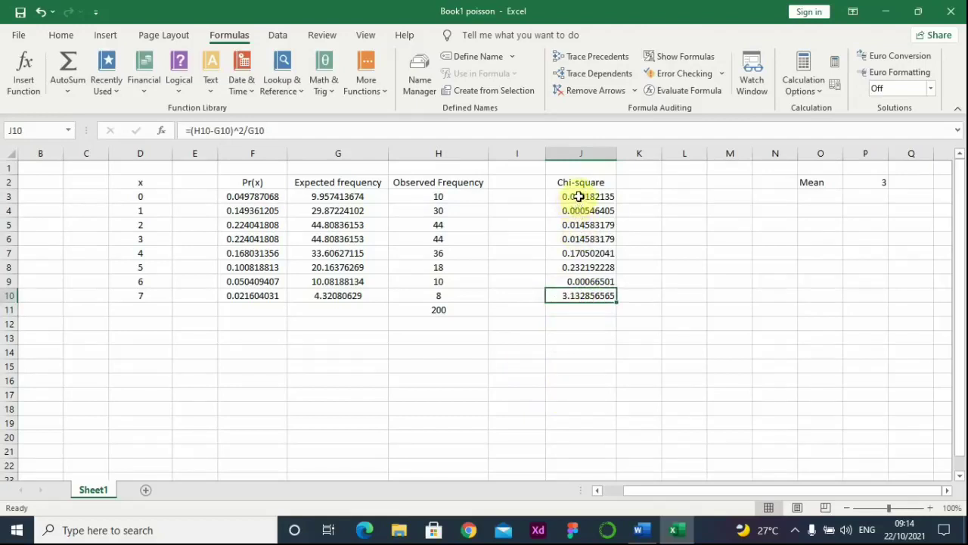
left_click_drag(579, 197, 601, 311)
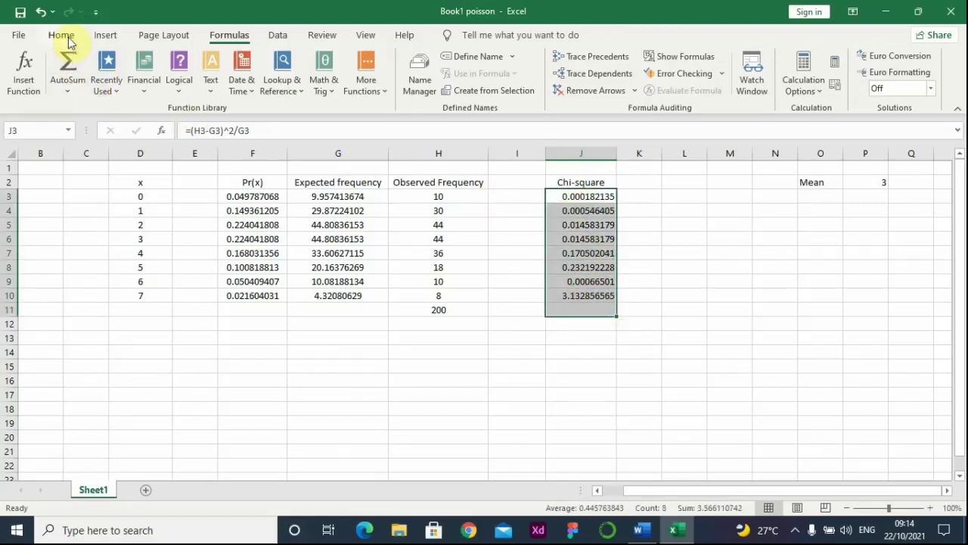
left_click(76, 90)
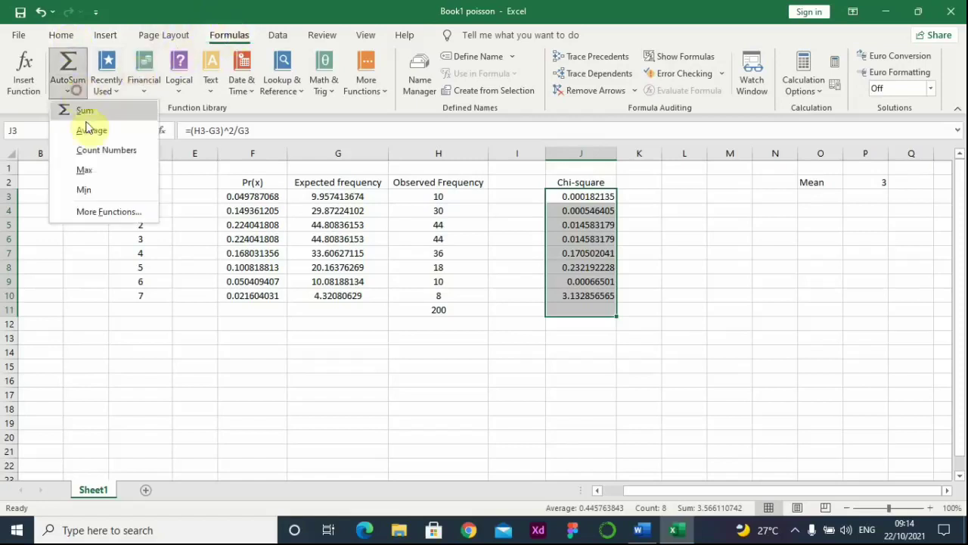
left_click(86, 111)
left_click(552, 364)
left_click(575, 314)
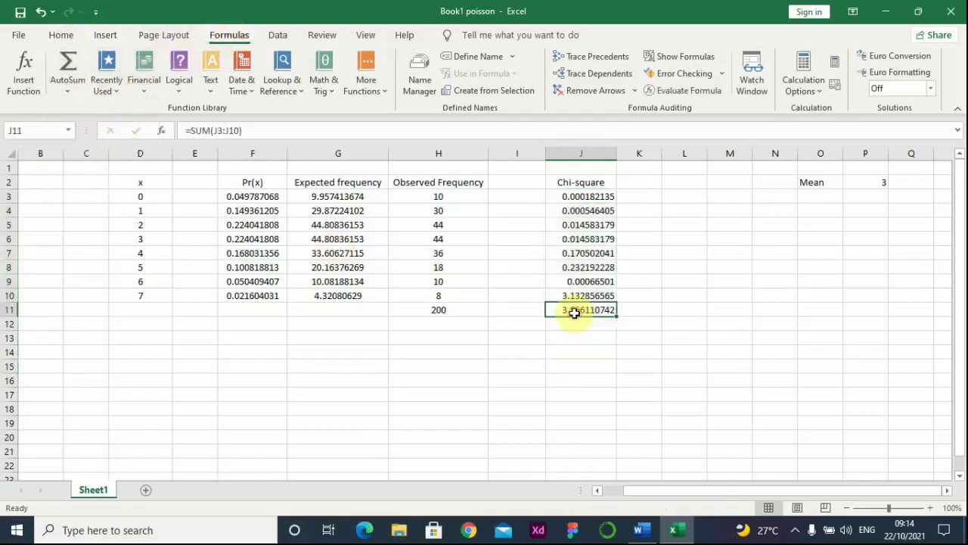
Step: Label the chi-square total by entering "Chi-Cal" in I11
left_click(516, 313)
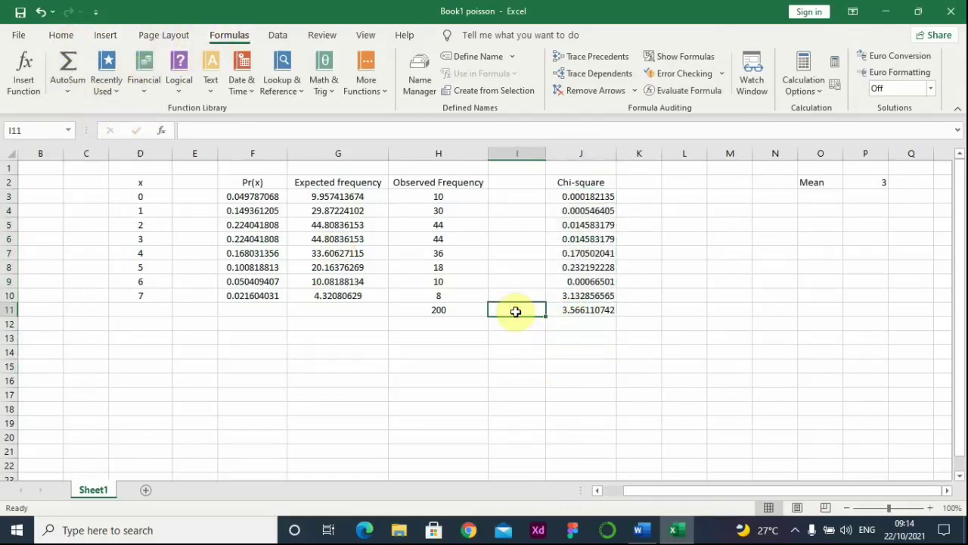
type("Ch")
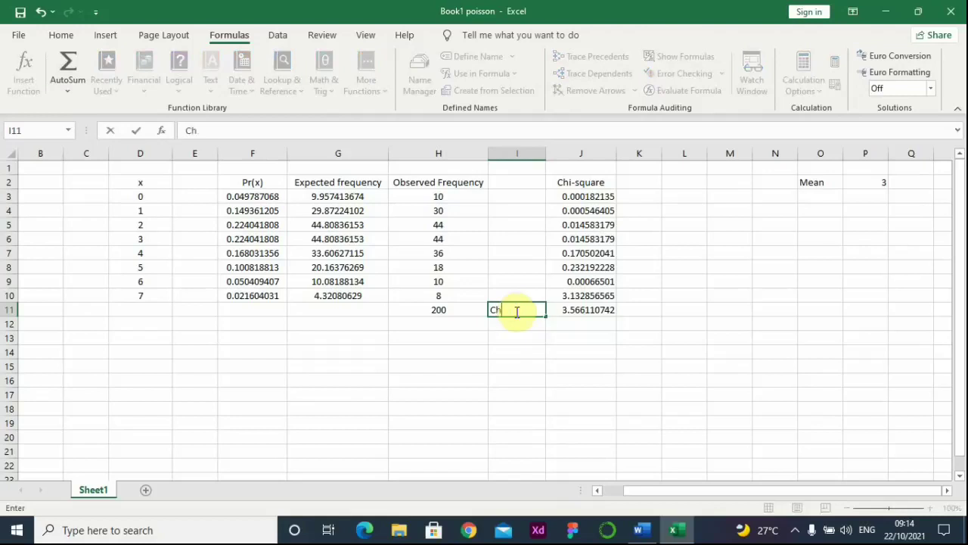
type("i-Cal")
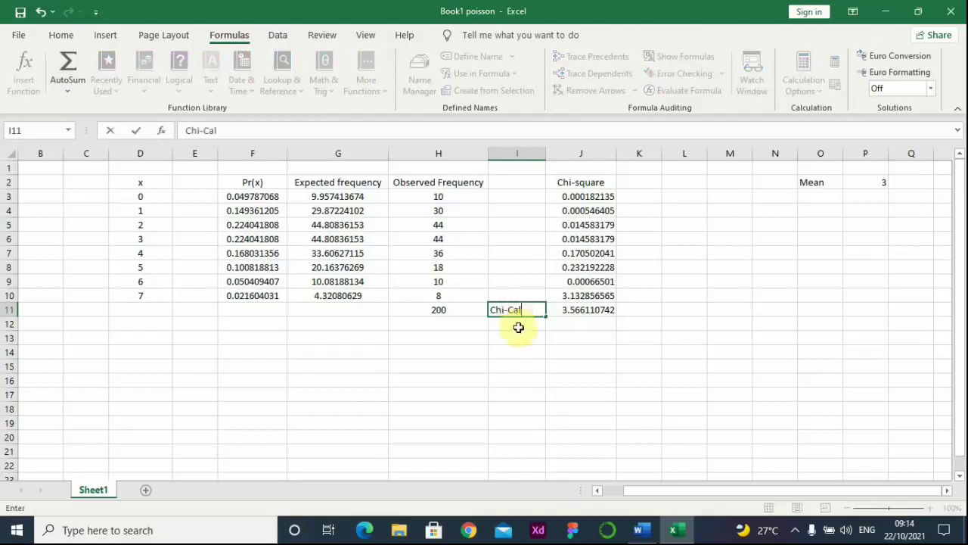
left_click(522, 334)
left_click(595, 311)
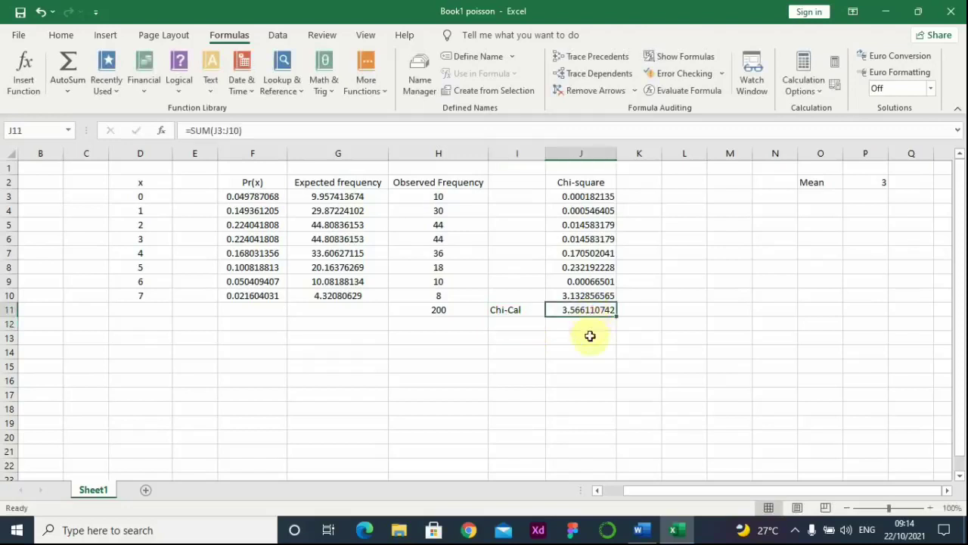
Step: In the Poisson Distribution Word document, complete the chi-square equation with the result 3.57
left_click(643, 529)
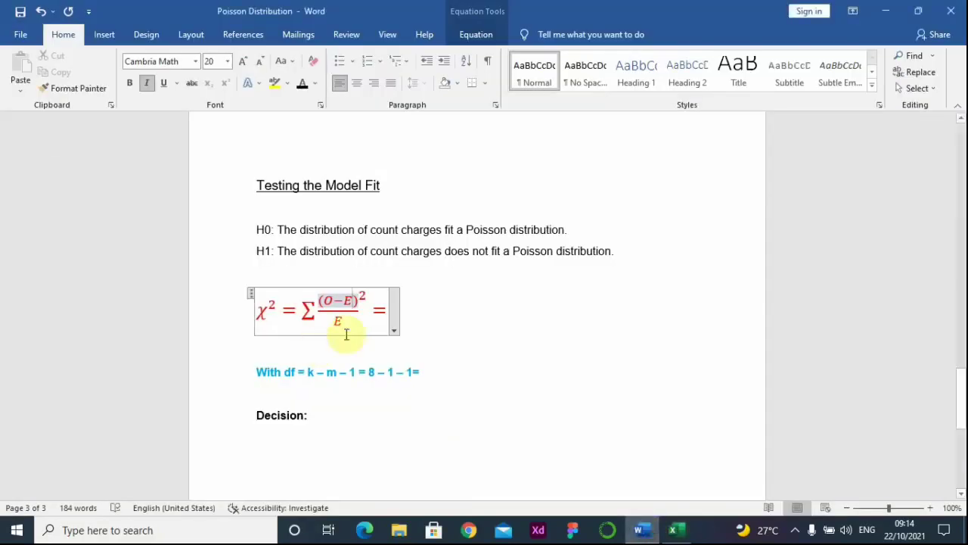
left_click(384, 308)
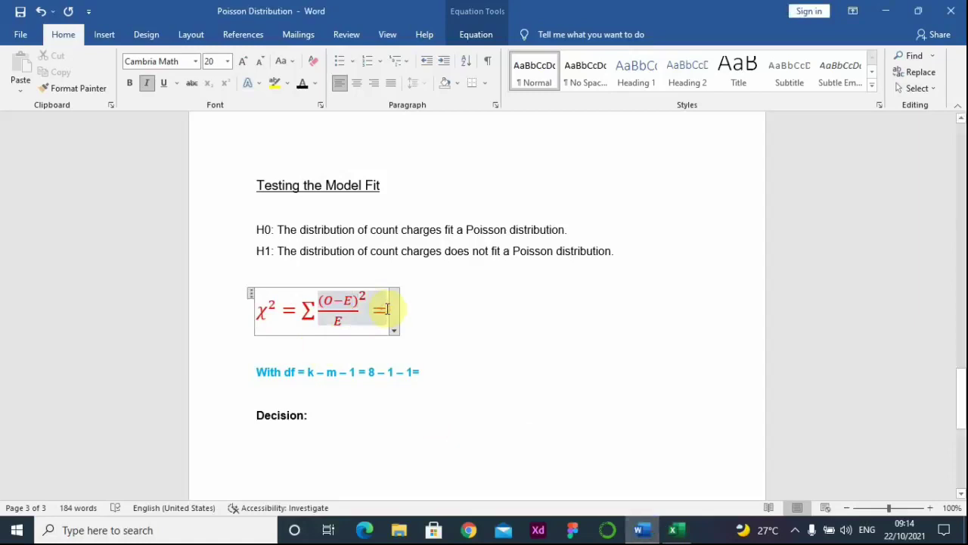
type("3.57")
key("Down")
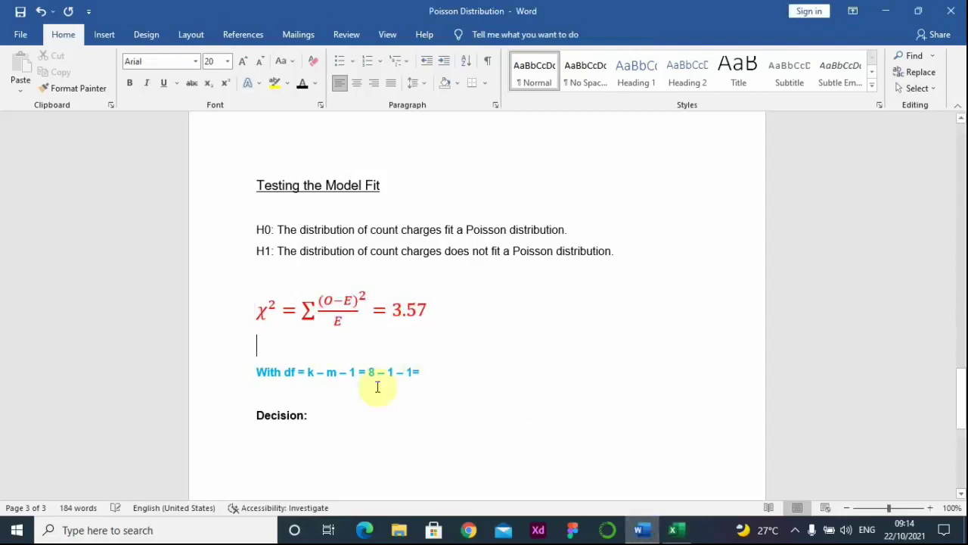
Step: Examine the degrees of freedom expression k – m – 1 and check its parameter count against the Poisson formula on the first page
left_click(315, 377)
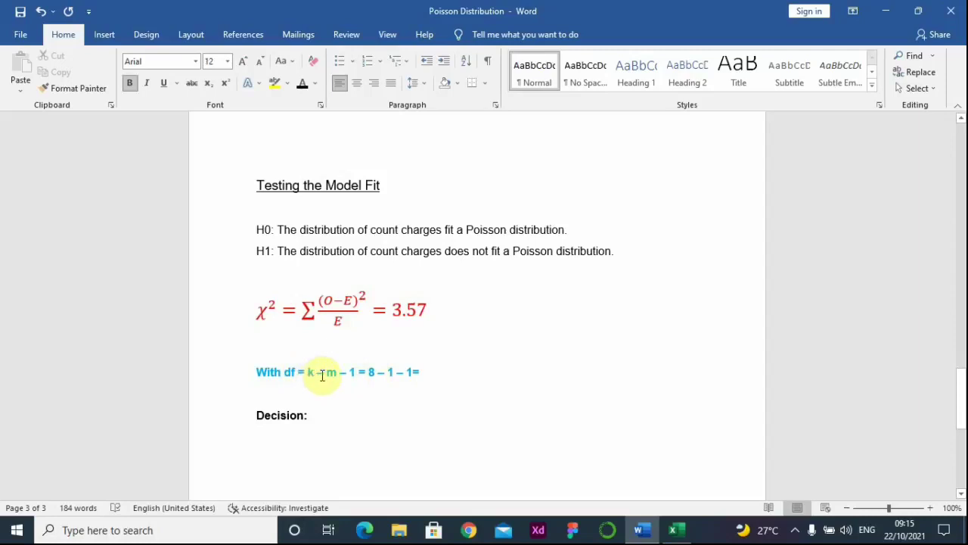
scroll(417, 258, "up", 3)
scroll(415, 259, "up", 4)
scroll(416, 262, "down", 8)
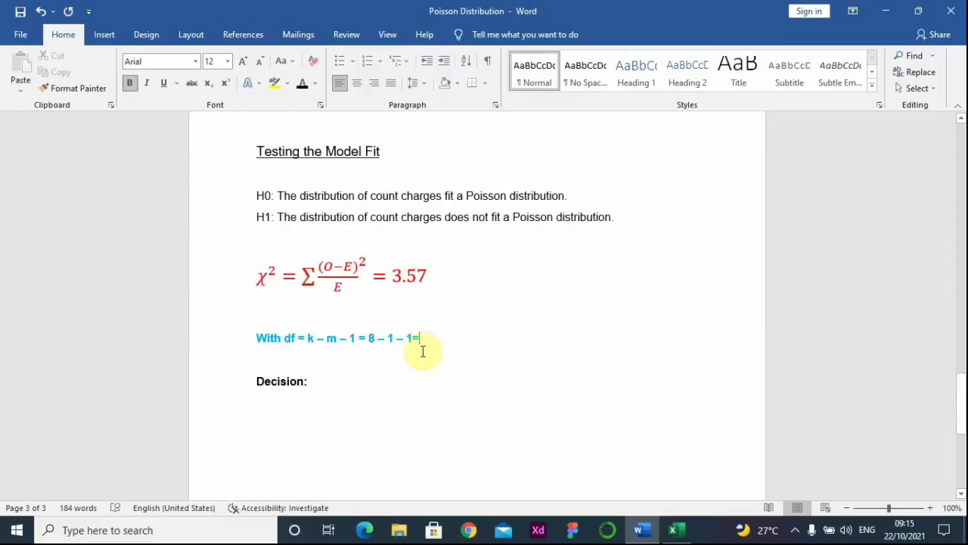
left_click(376, 340)
left_click(328, 340)
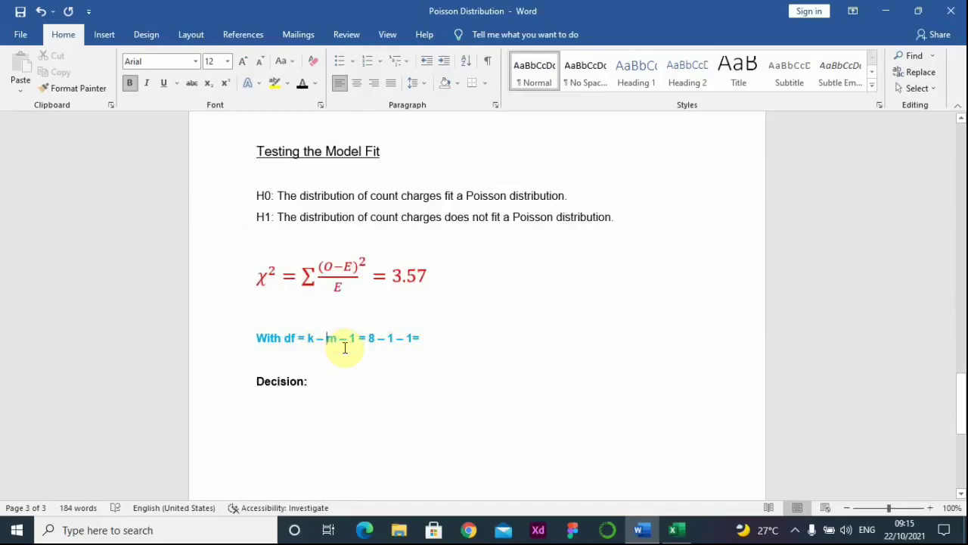
scroll(622, 395, "up", 15)
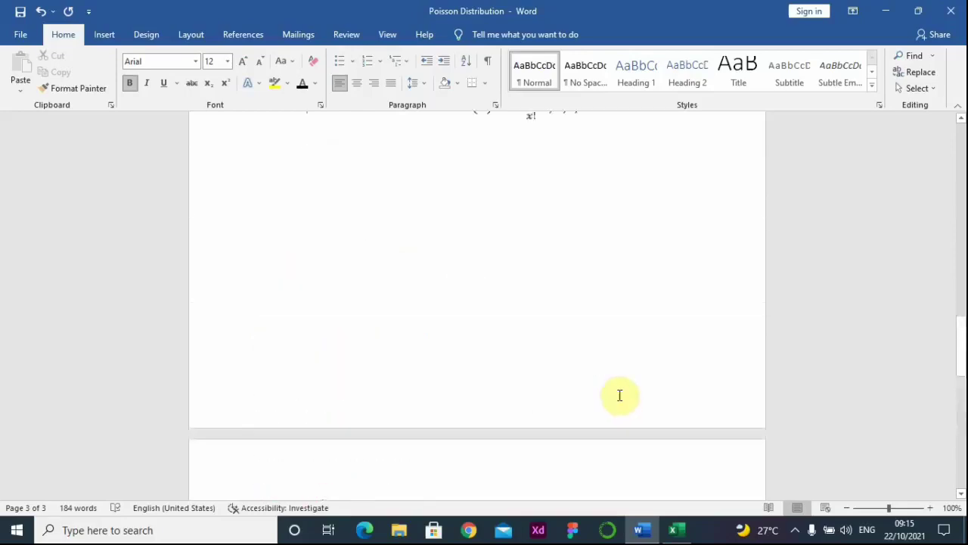
scroll(612, 389, "up", 10)
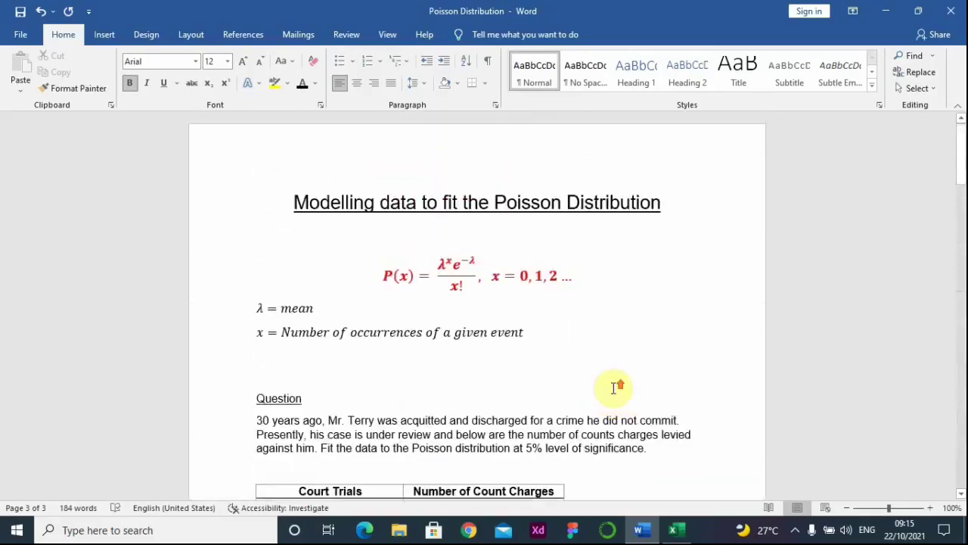
left_click(452, 258)
left_click(450, 264)
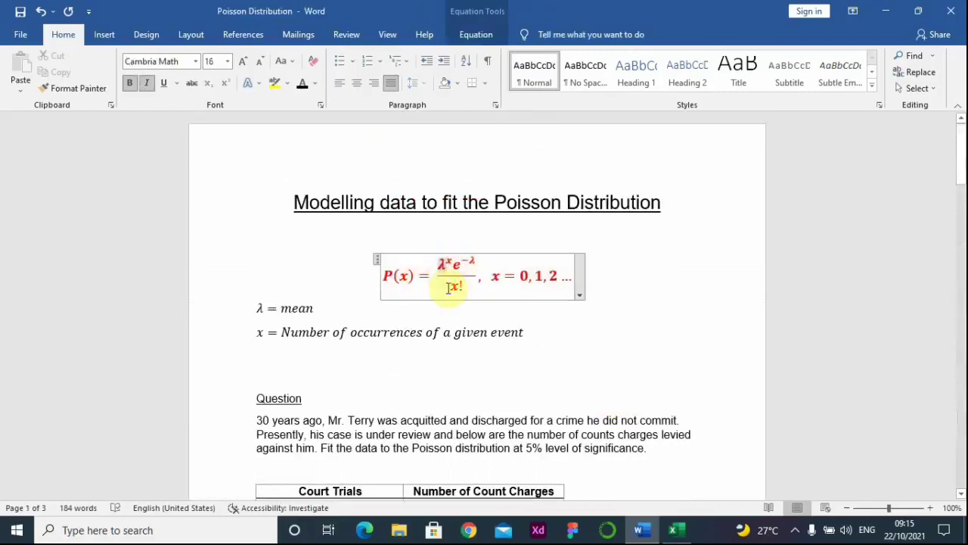
scroll(522, 370, "down", 18)
scroll(572, 430, "down", 15)
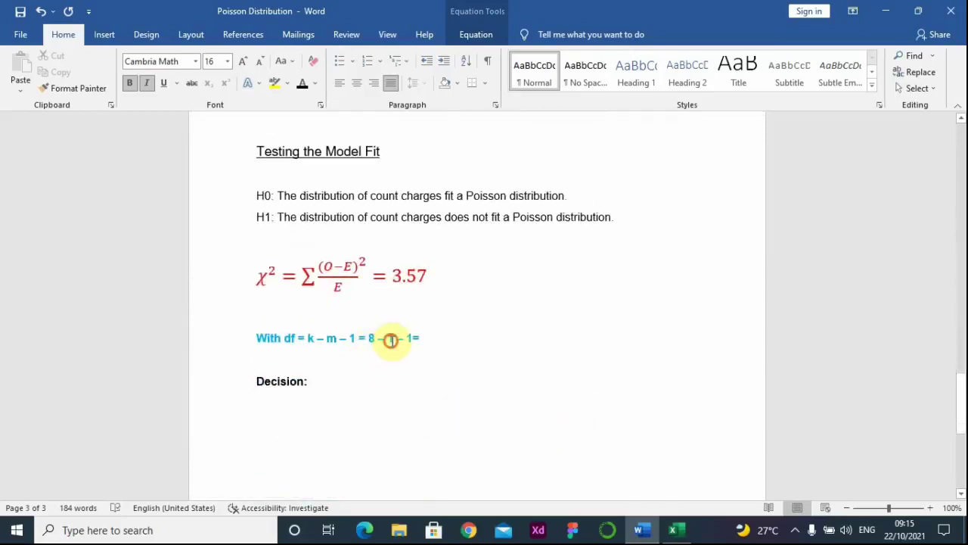
left_click(392, 340)
left_click(356, 341)
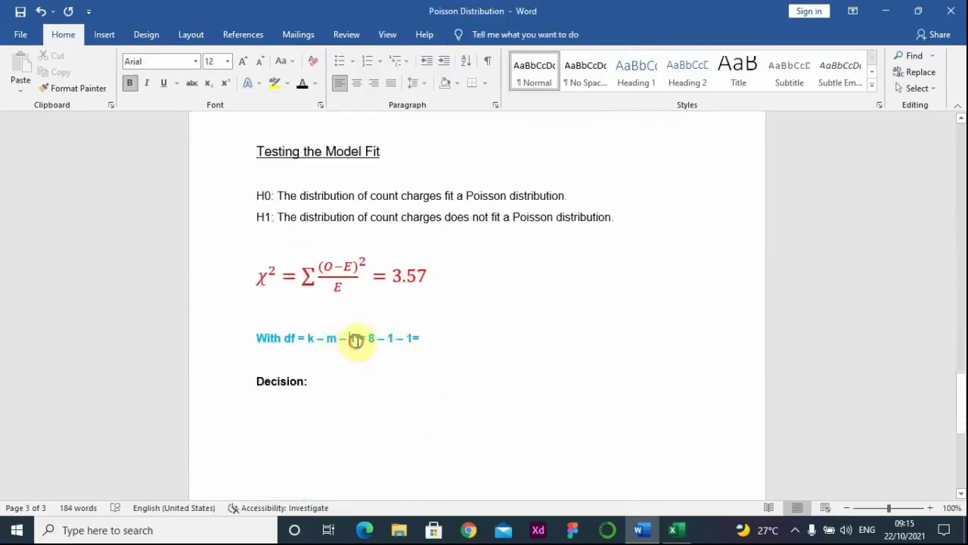
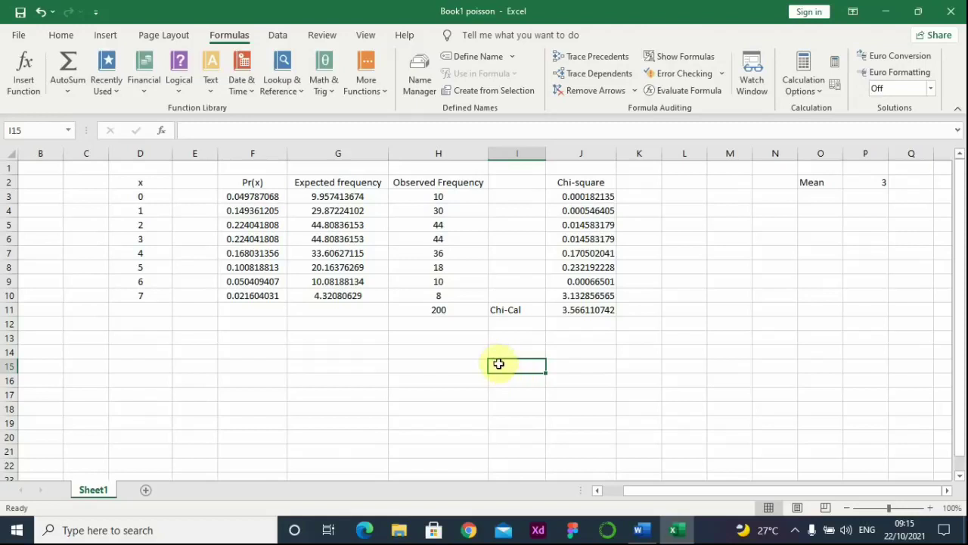
Step: Enter the label "Pvalue" in I15 of the Excel worksheet
type("p")
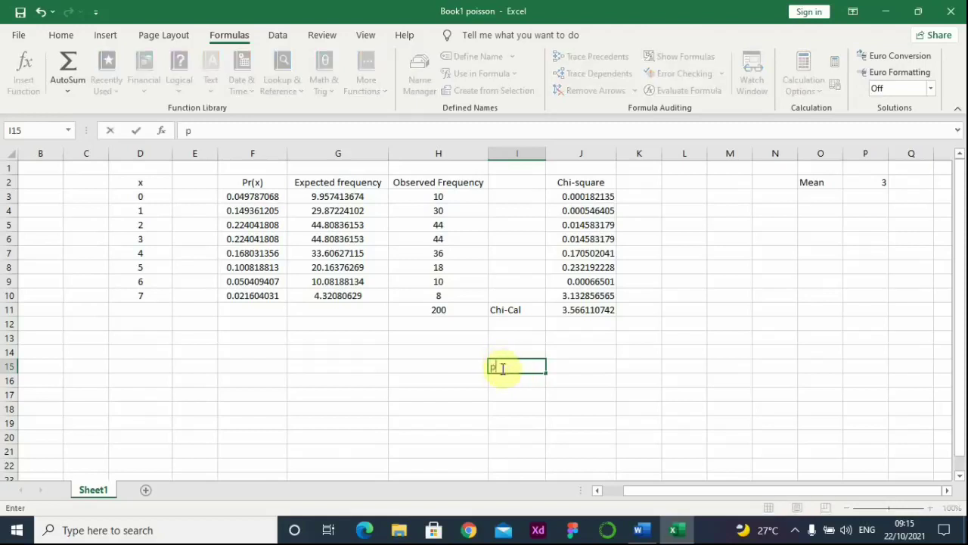
type("value")
left_click(502, 370)
key("BackSpace")
type("P")
Step: Calculate the right-tailed p-value in J15 with the formula =CHISQ.DIST.RT(J11,6)
left_click(574, 366)
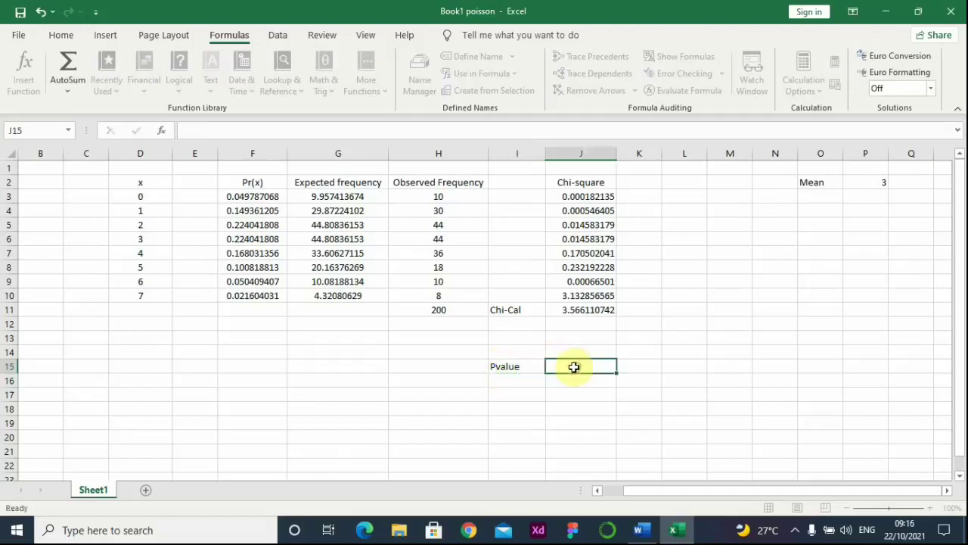
type("=chi")
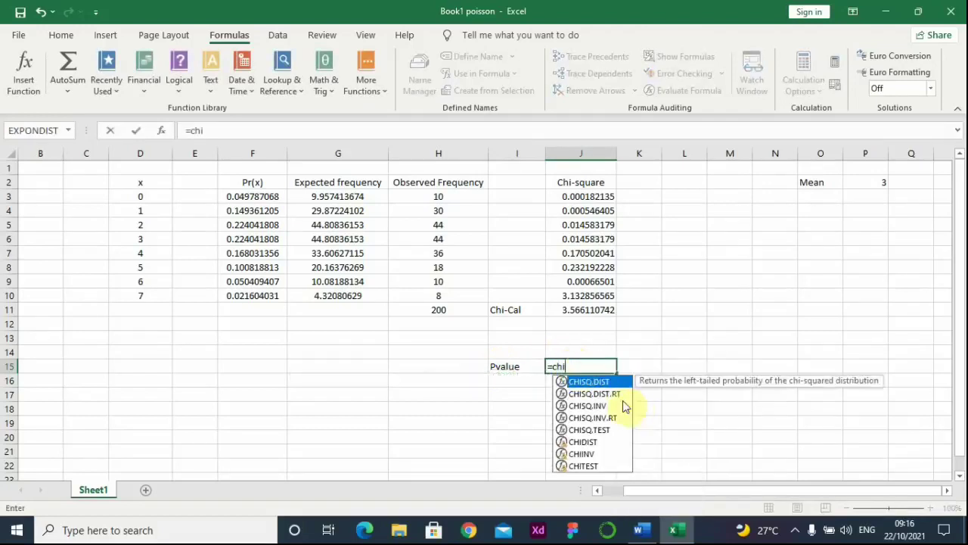
left_click(605, 394)
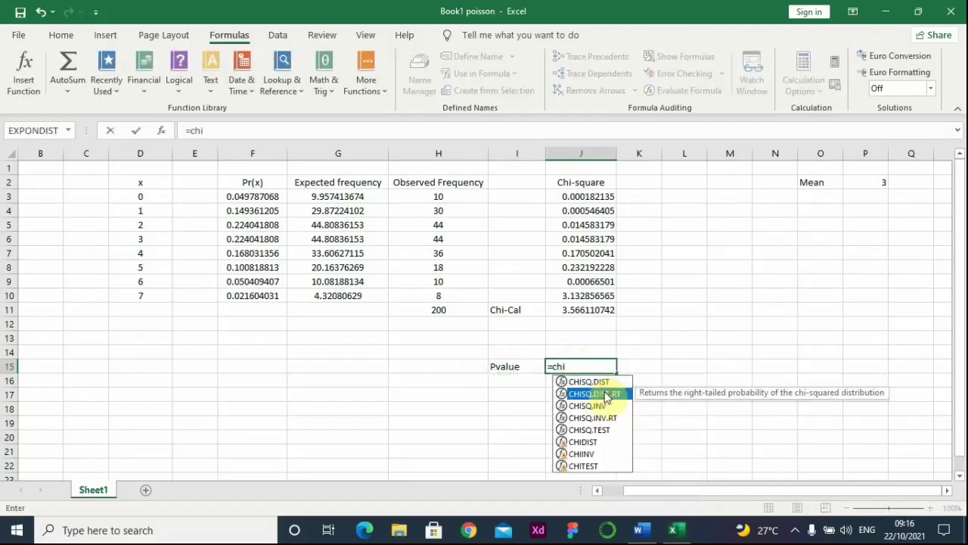
double_click(605, 394)
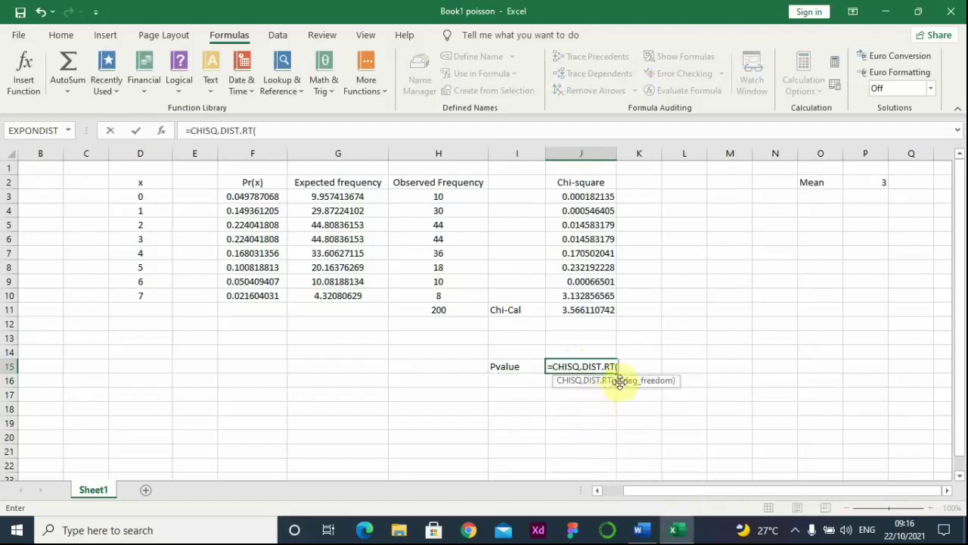
left_click(584, 309)
type(",")
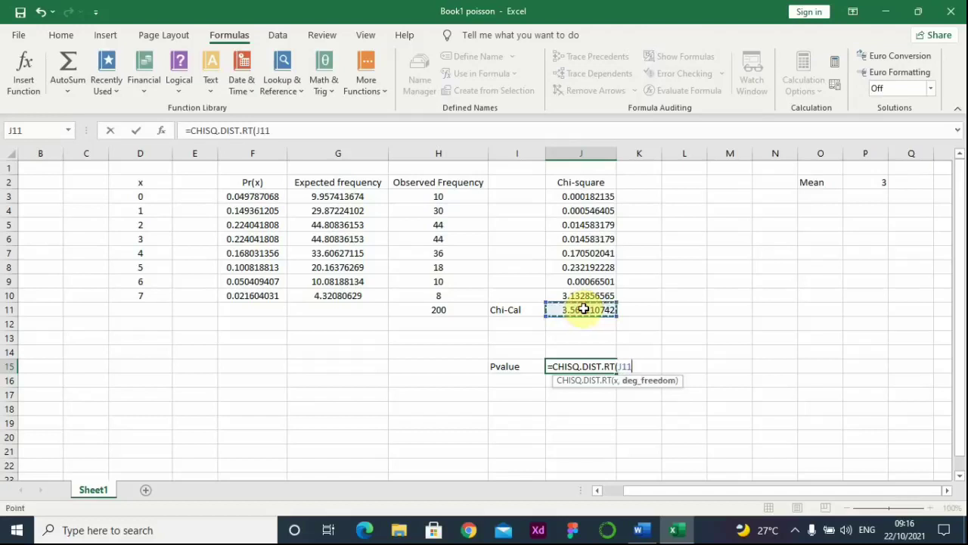
type("6")
key("Return")
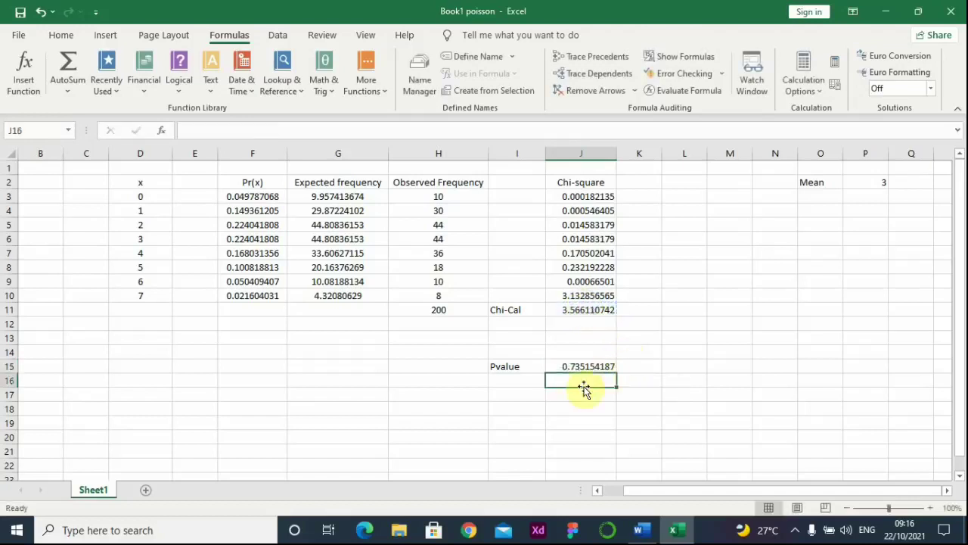
Step: Enter the label "Alpha" in I17 with the significance level 0.05 in J17, and select the p-value for comparison
left_click(566, 409)
left_click(519, 405)
left_click(518, 394)
type("Alpha")
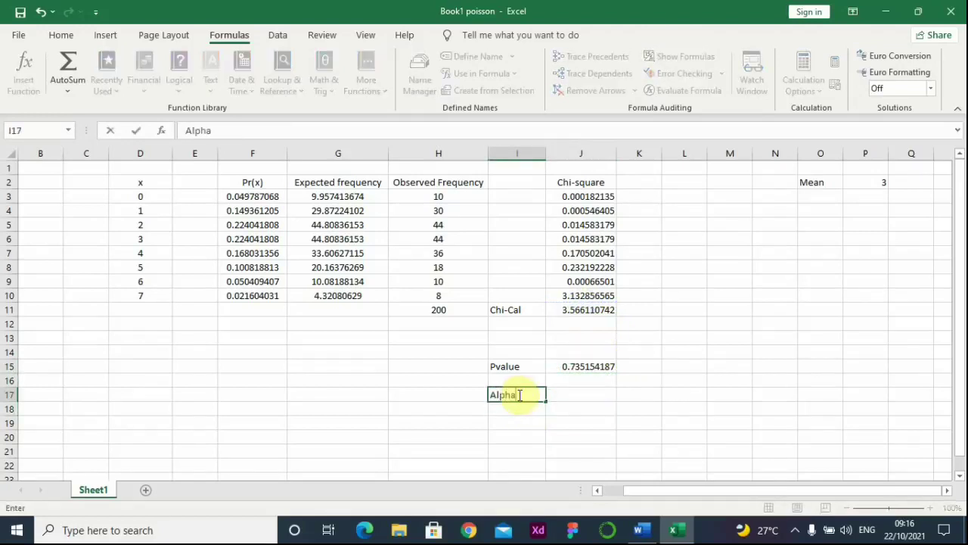
key("Tab")
type("0")
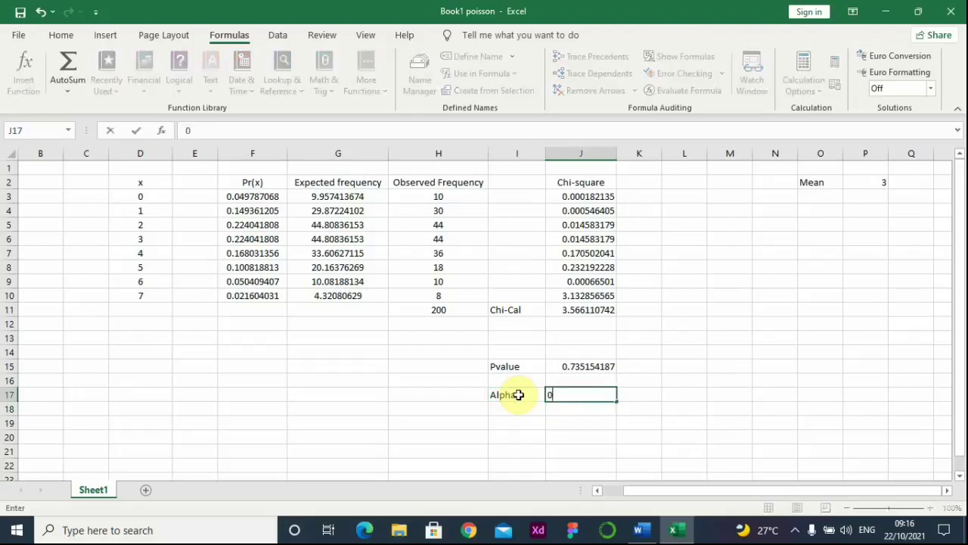
type(".05")
left_click(690, 422)
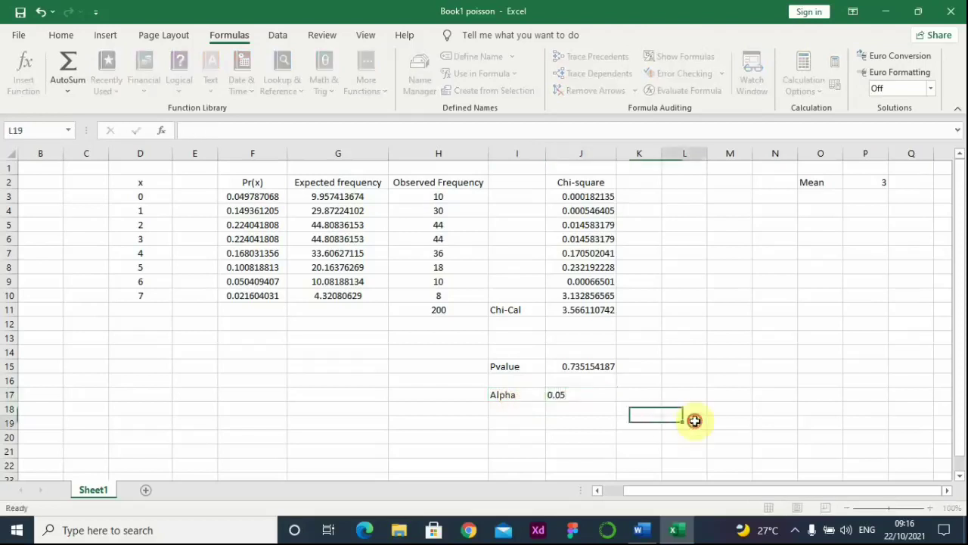
left_click(572, 366)
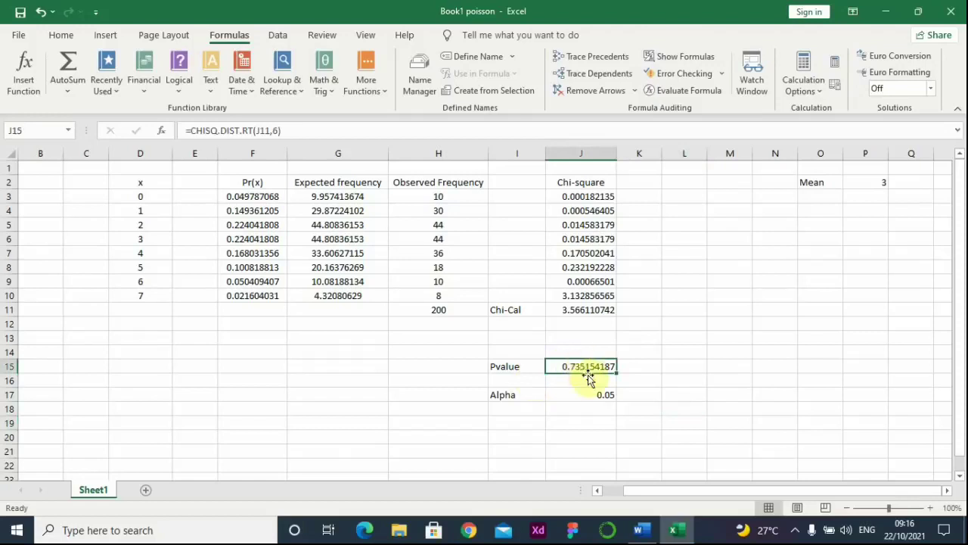
Step: Switch to the Word document and complete the Decision line with "We do not reject the null hypothesis"
left_click(640, 530)
left_click(320, 323)
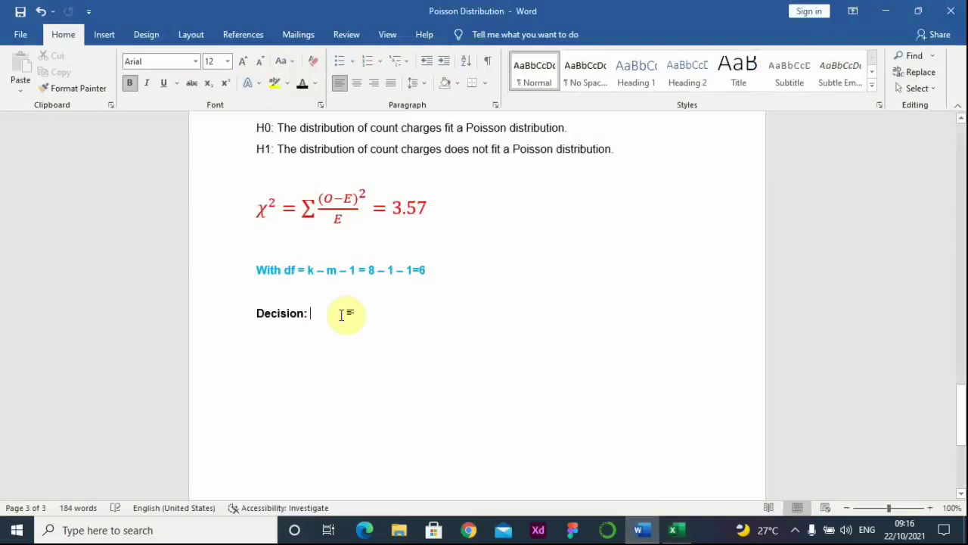
type("Do n")
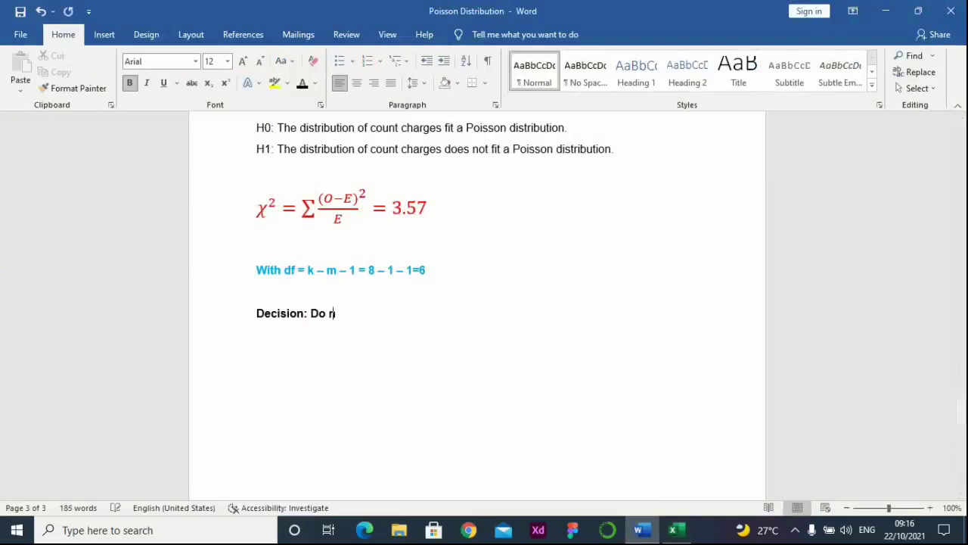
type("ot reject the n")
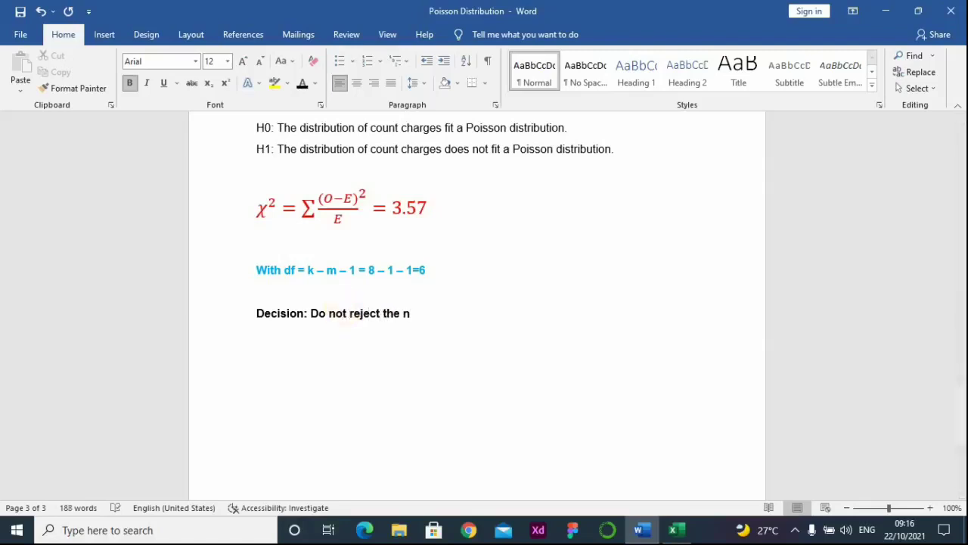
type("ull")
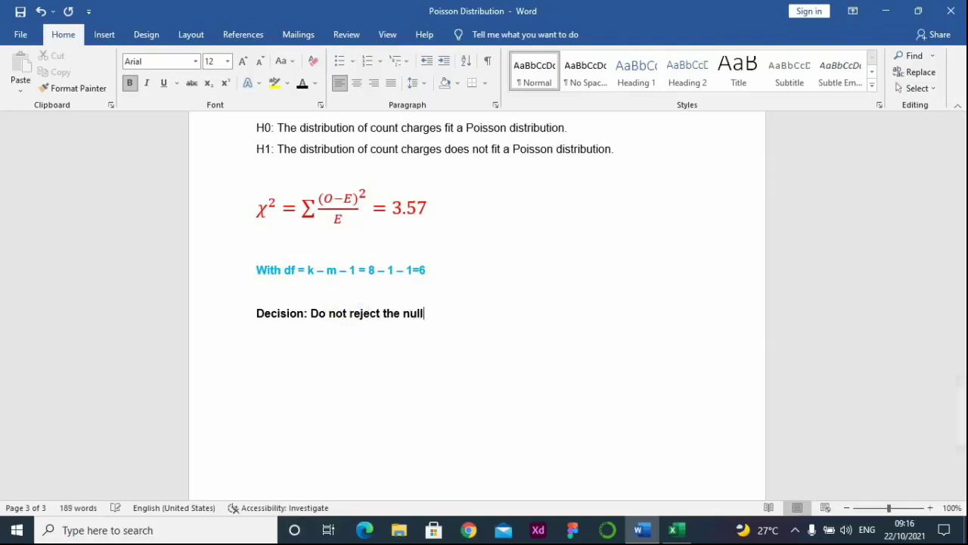
left_click(311, 314)
type("We")
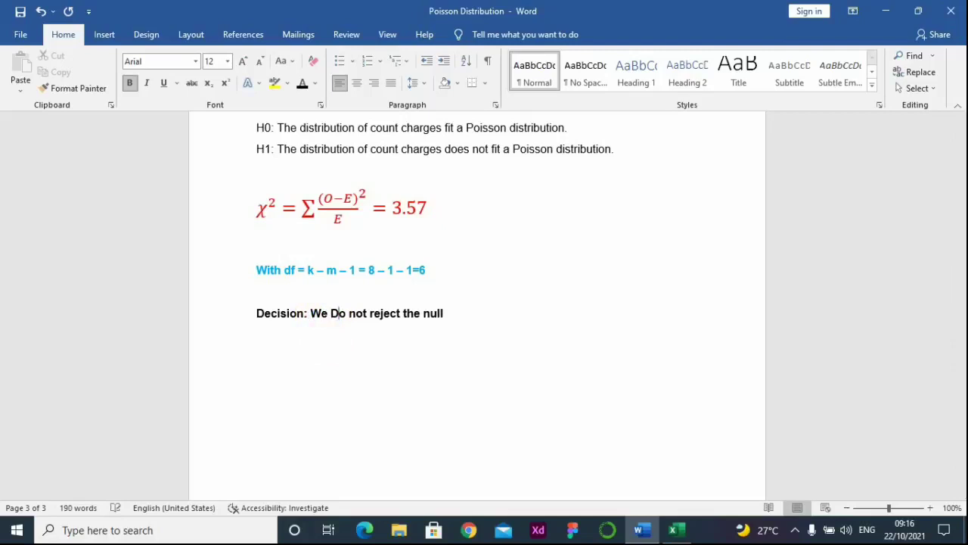
key("Delete")
type("d")
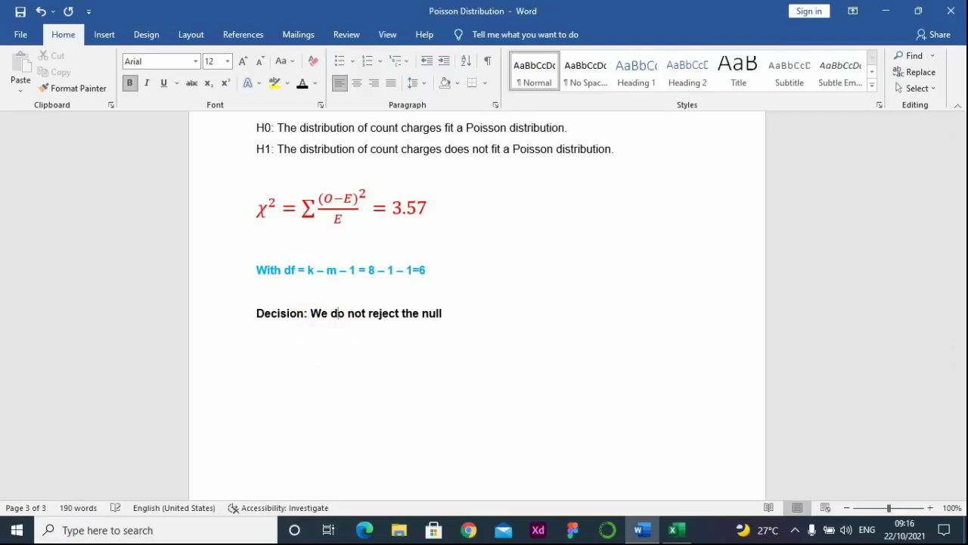
left_click(486, 311)
type("hypothesis")
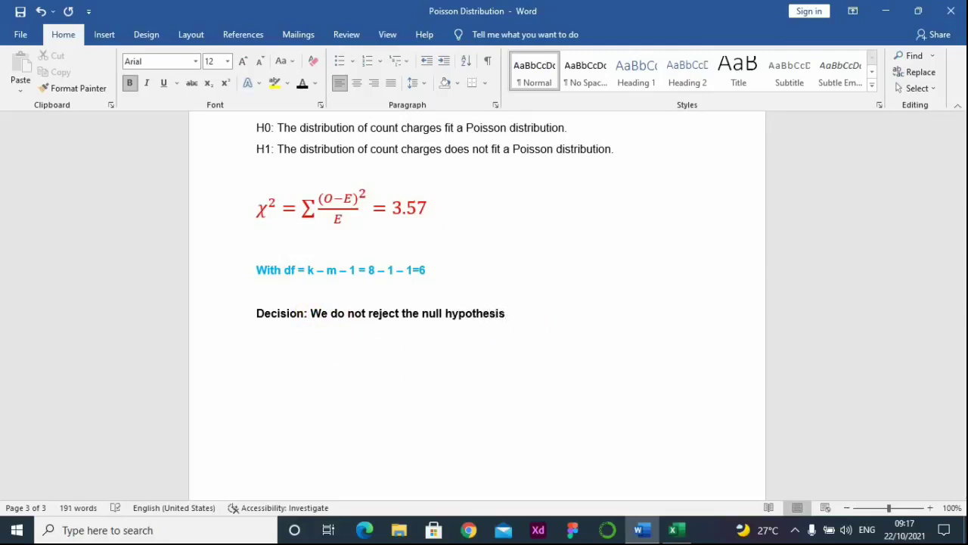
Step: End the decision sentence with a period and begin the conclusion with "We therefore conclude"
type(". we conclude")
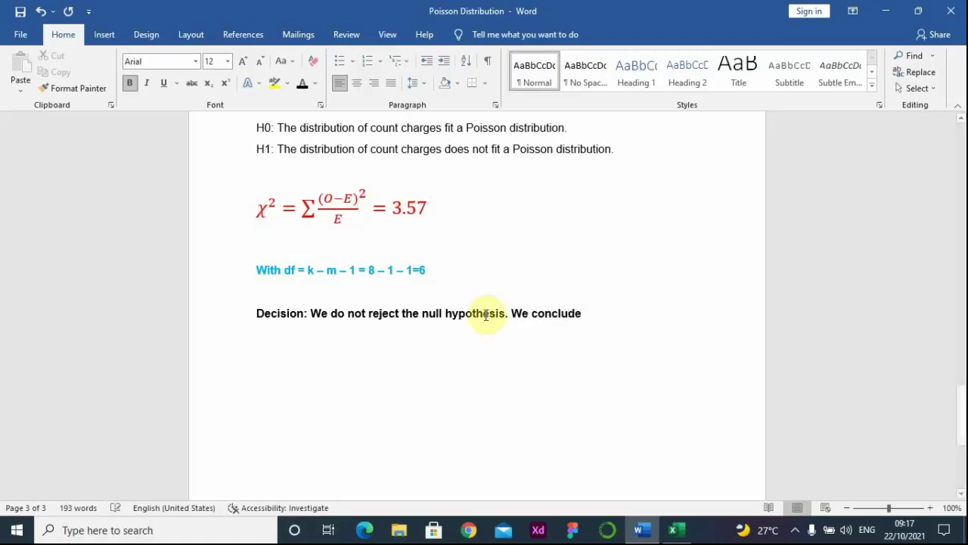
left_click(535, 316)
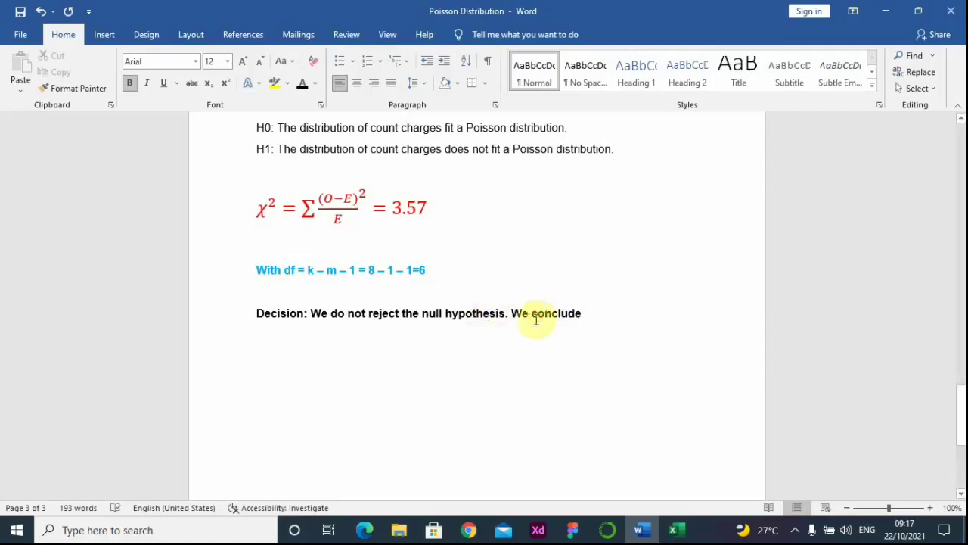
type("ther")
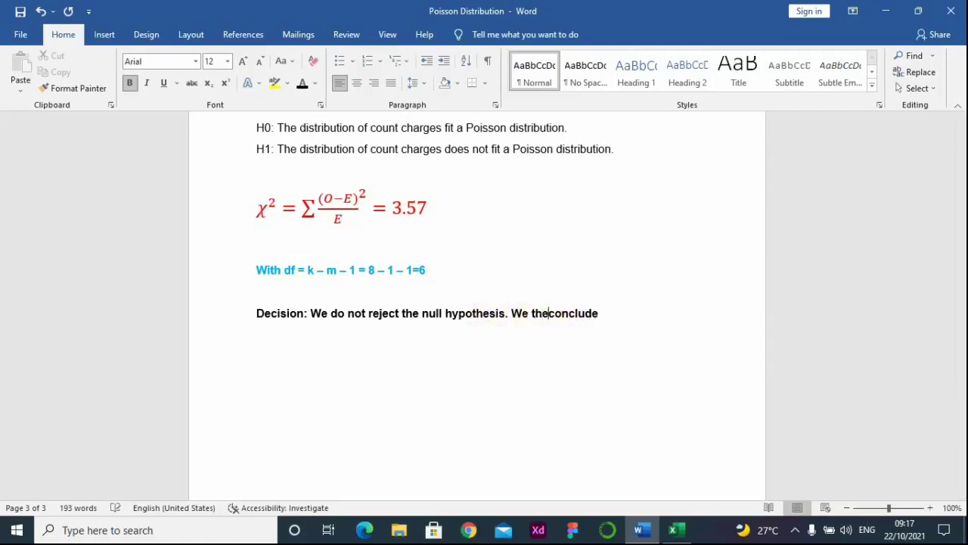
type("efore")
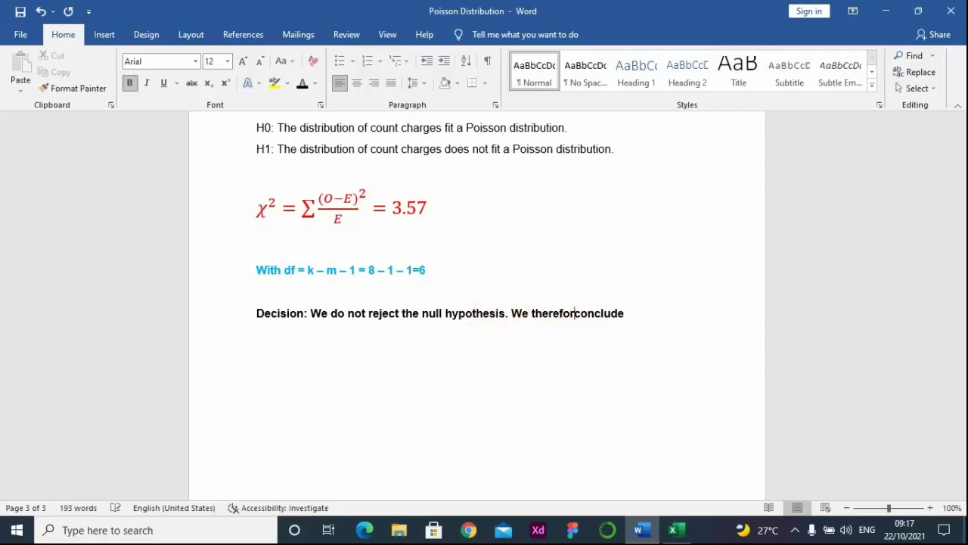
key("Right")
key("Right")
key("Right")
key("Right")
Step: Continue the conclusion with "that the distribution of count charges fit the Poisson distr."
type("that the distribu")
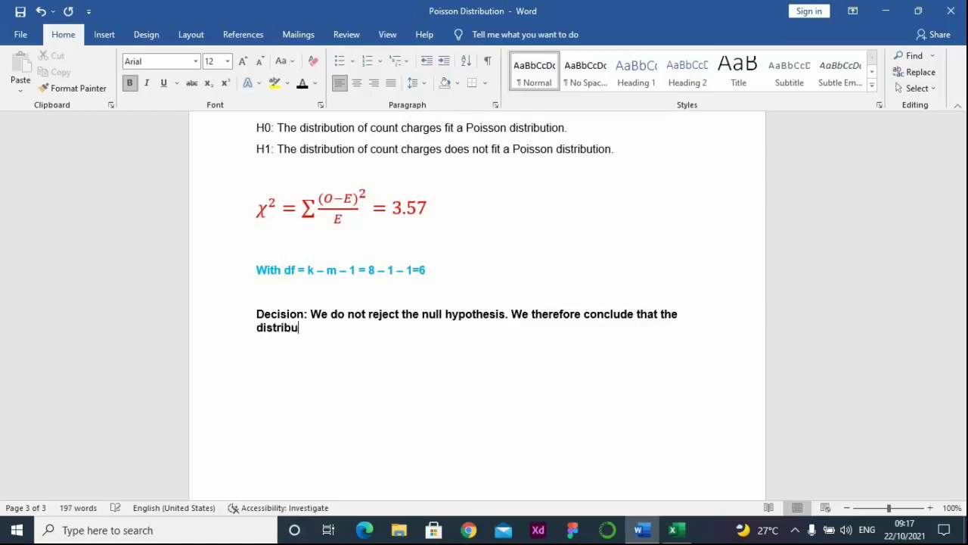
type("tion of count ")
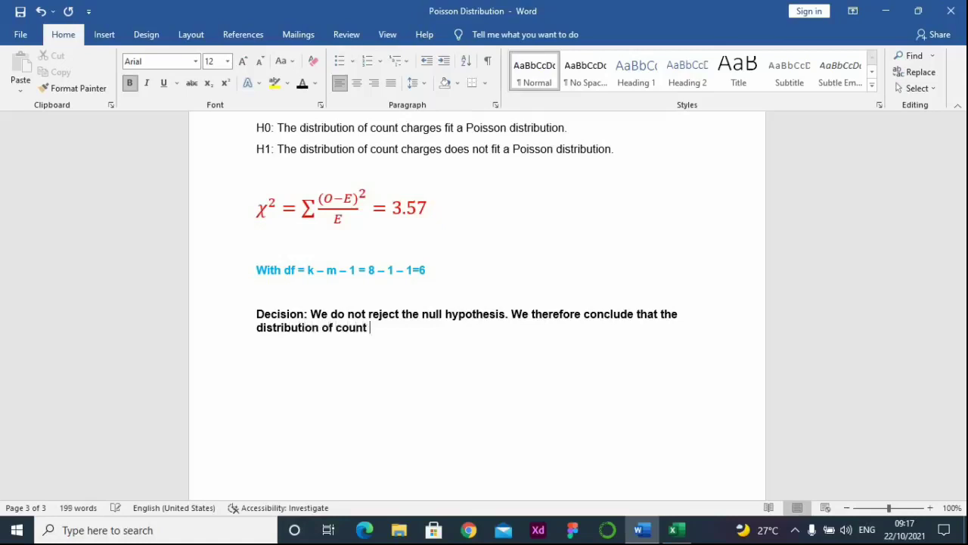
type("charges fit th")
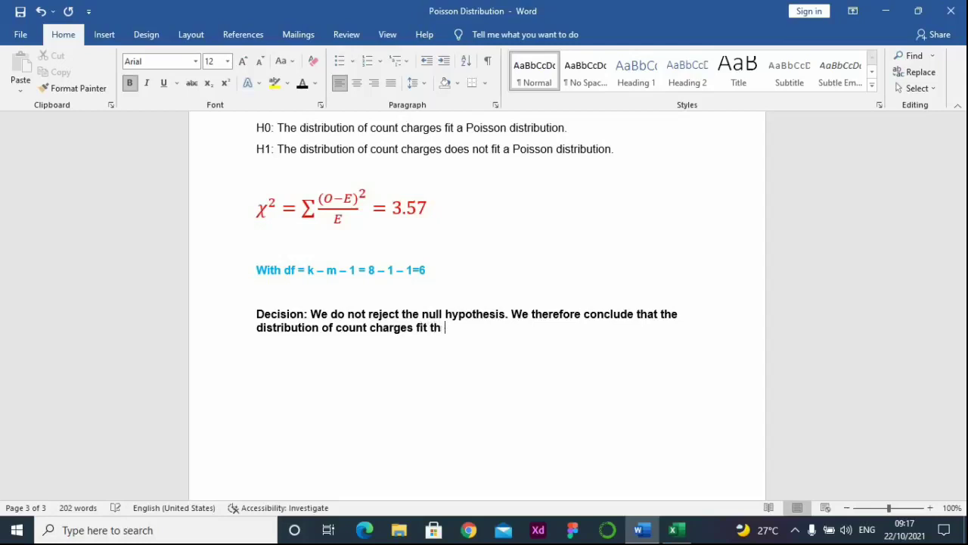
type("P")
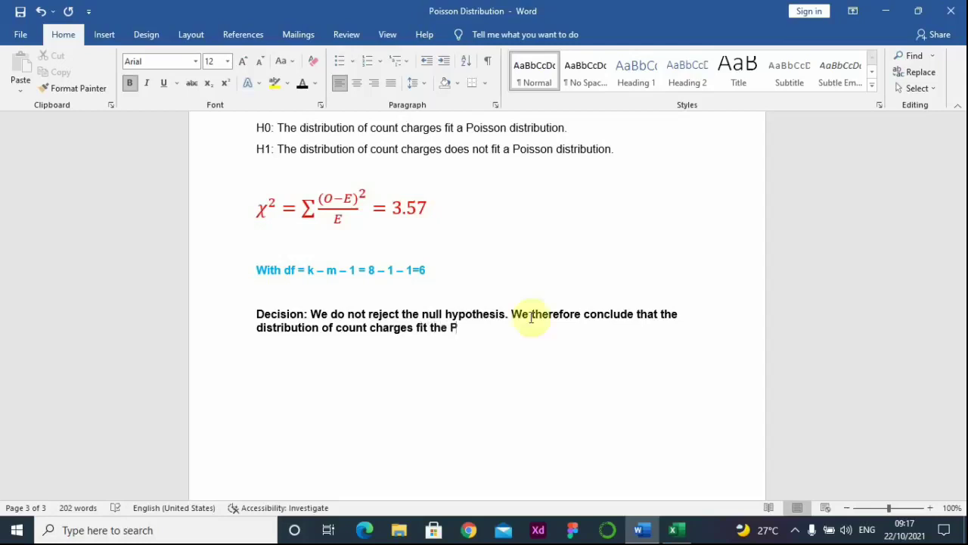
type("oisson distr.")
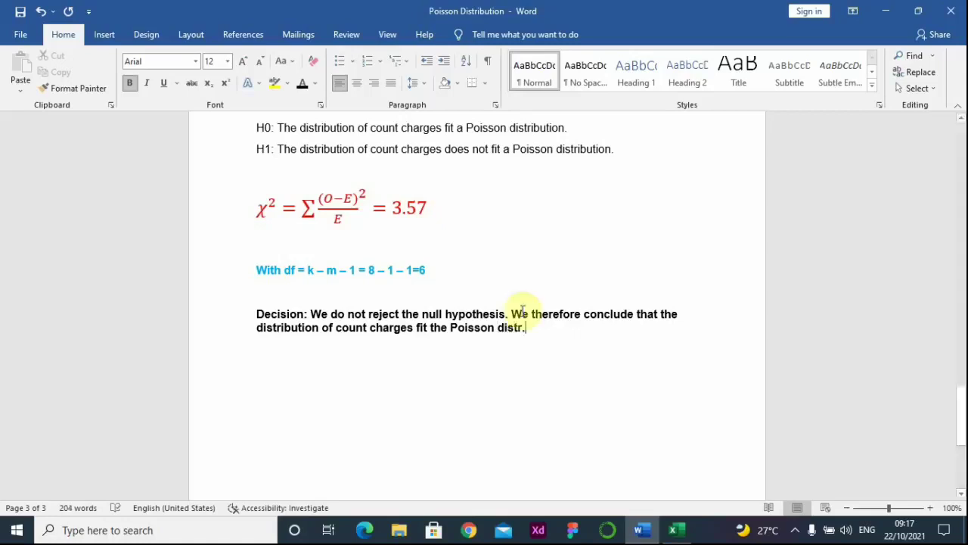
scroll(442, 376, "up", 4)
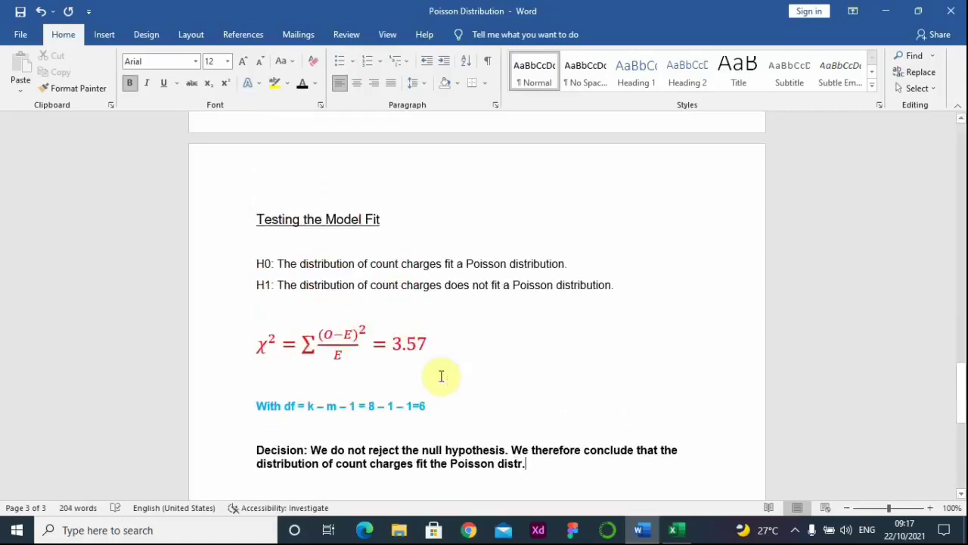